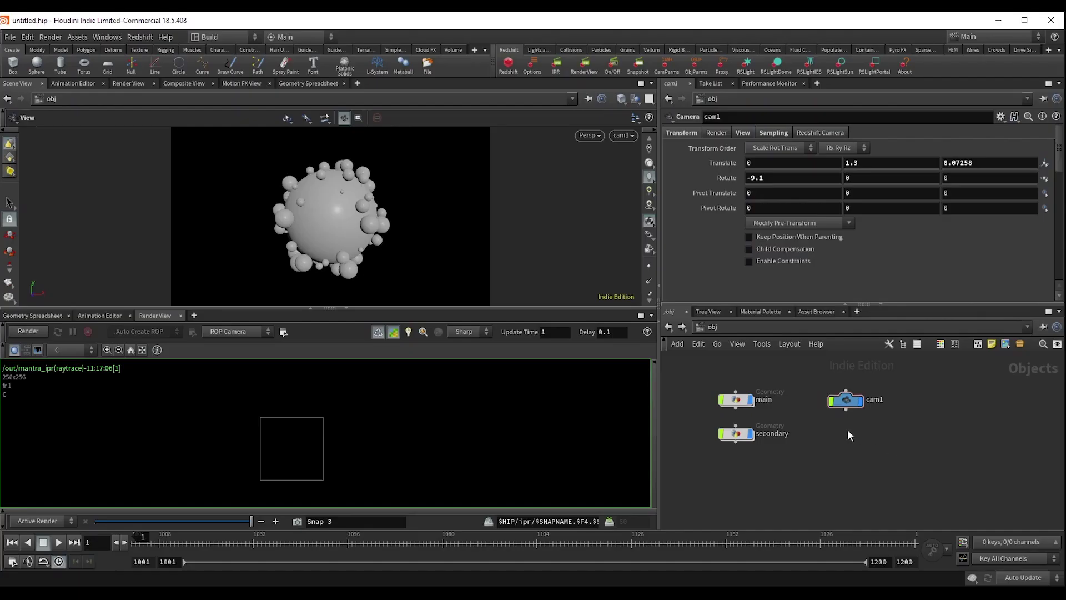
- Show the Geometry Spreadsheet point data for the main and secondary objects
middle_drag(780, 419, 784, 432)
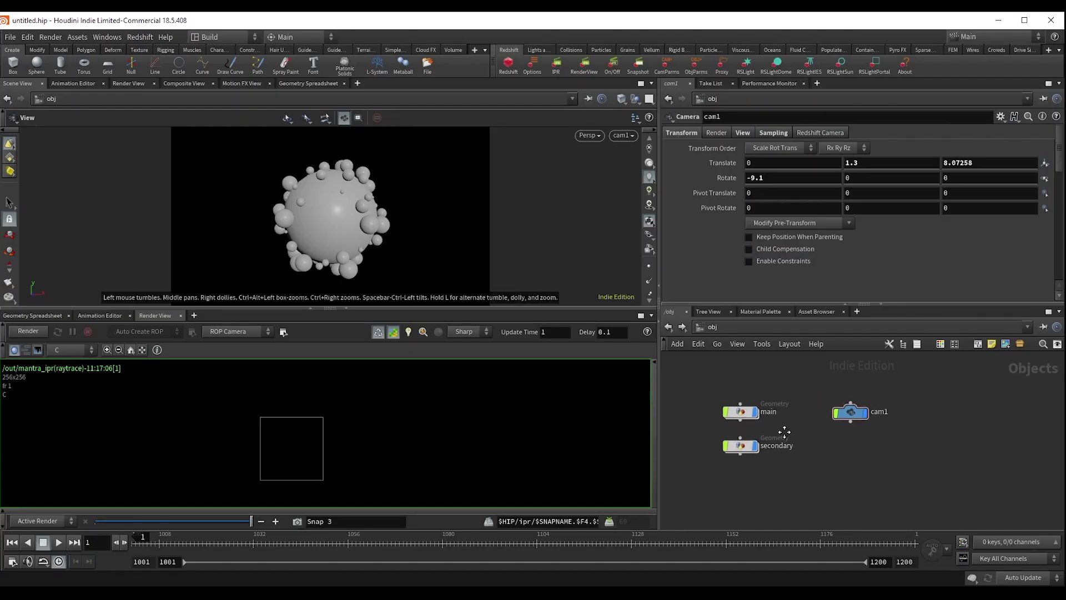
scroll(878, 452, up, 2)
scroll(875, 458, up, 1)
scroll(895, 463, up, 1)
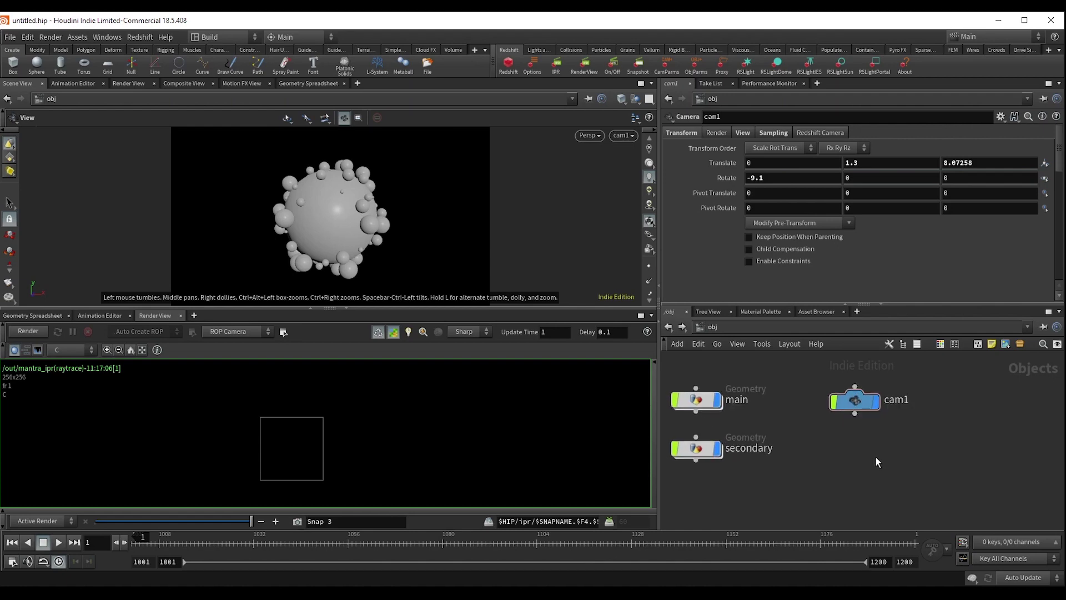
click(26, 316)
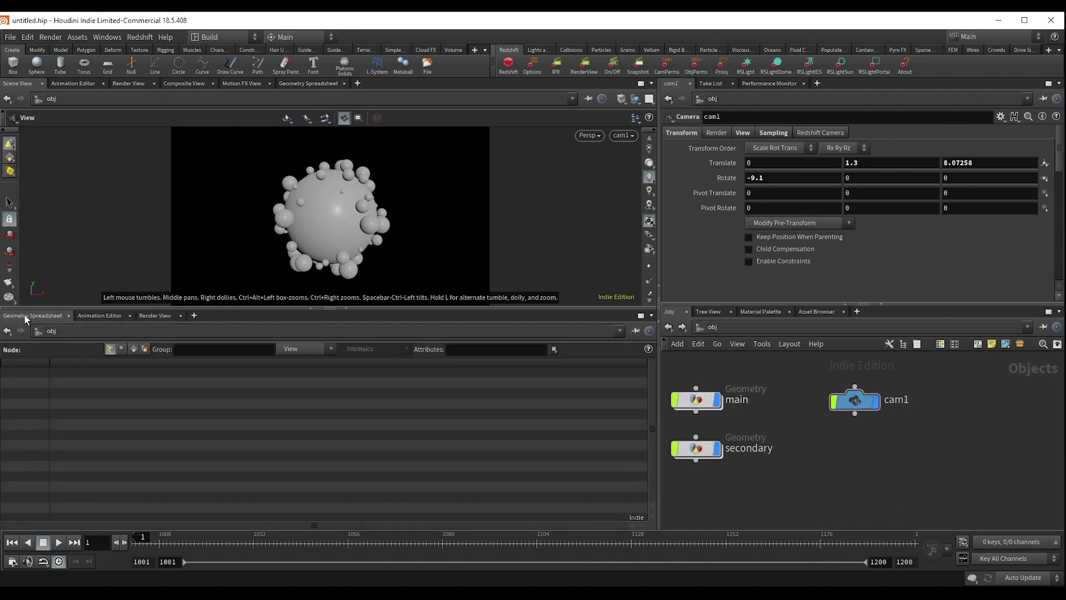
click(697, 399)
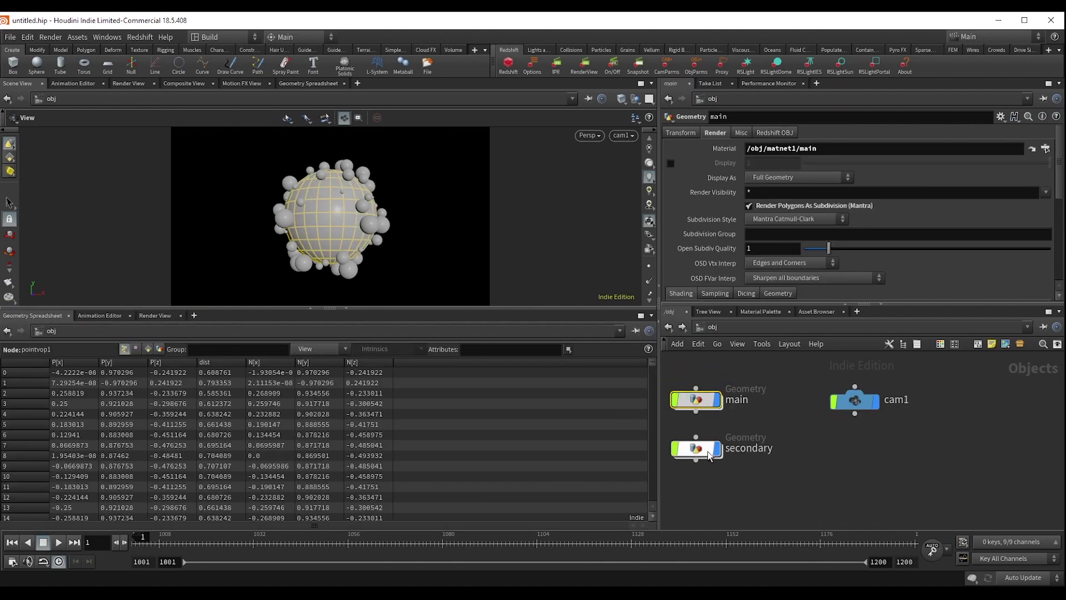
click(709, 455)
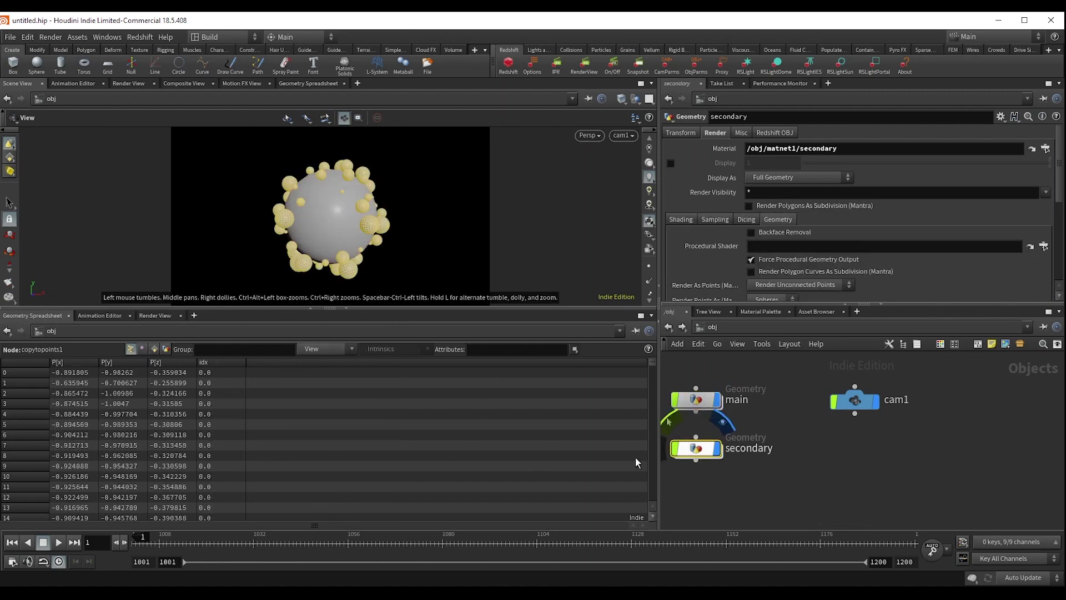
scroll(897, 464, down, 3)
- Browse the /out network, then return to the /obj network
mouse_move(897, 465)
middle_down()
mouse_move(843, 462)
mouse_move(872, 436)
middle_up()
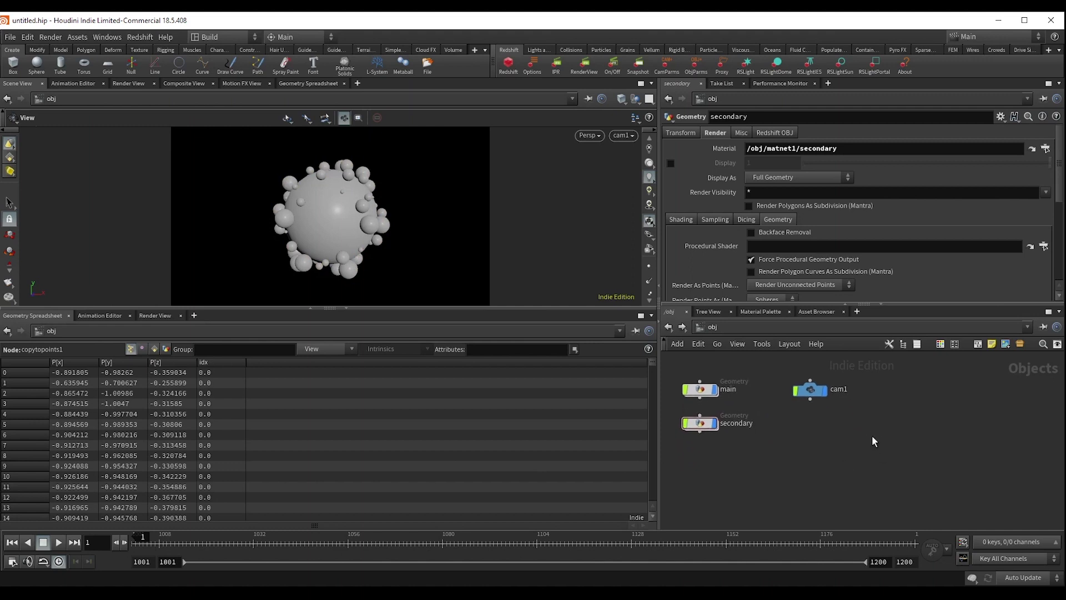
scroll(873, 436, up, 2)
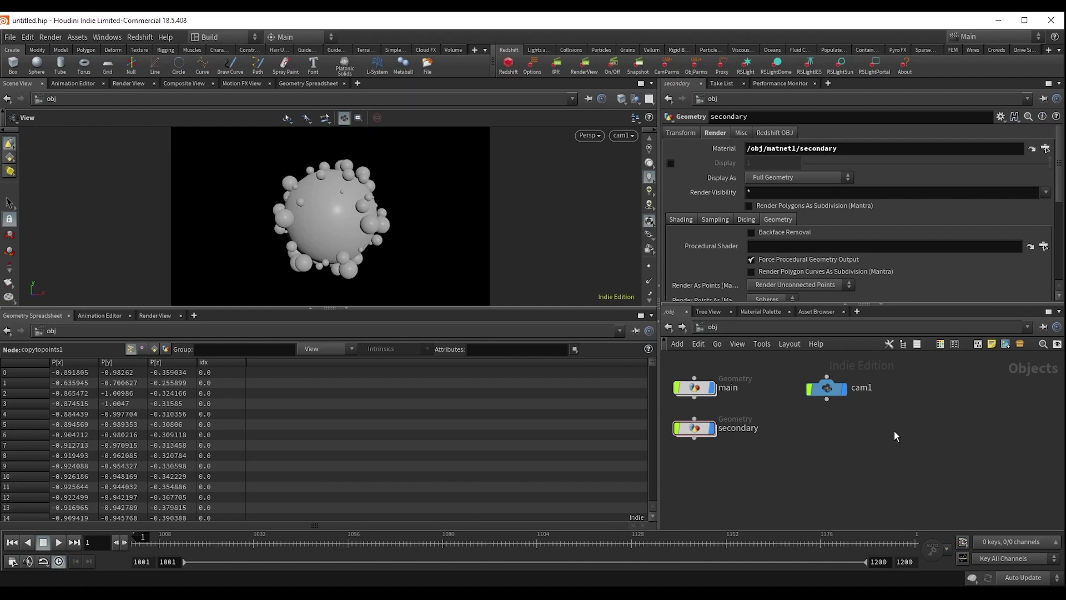
key(Tab)
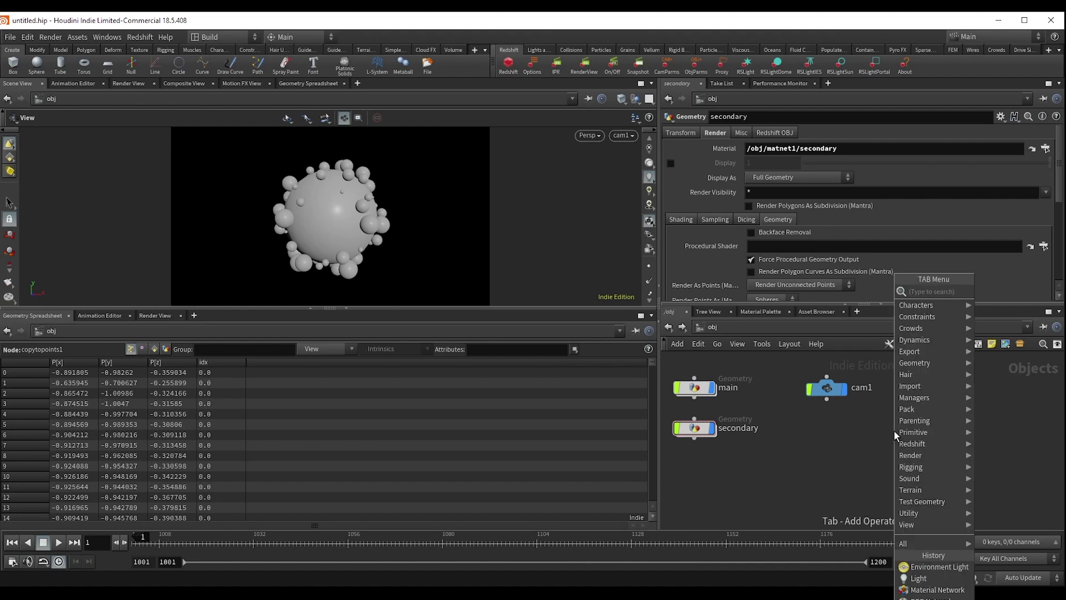
click(704, 327)
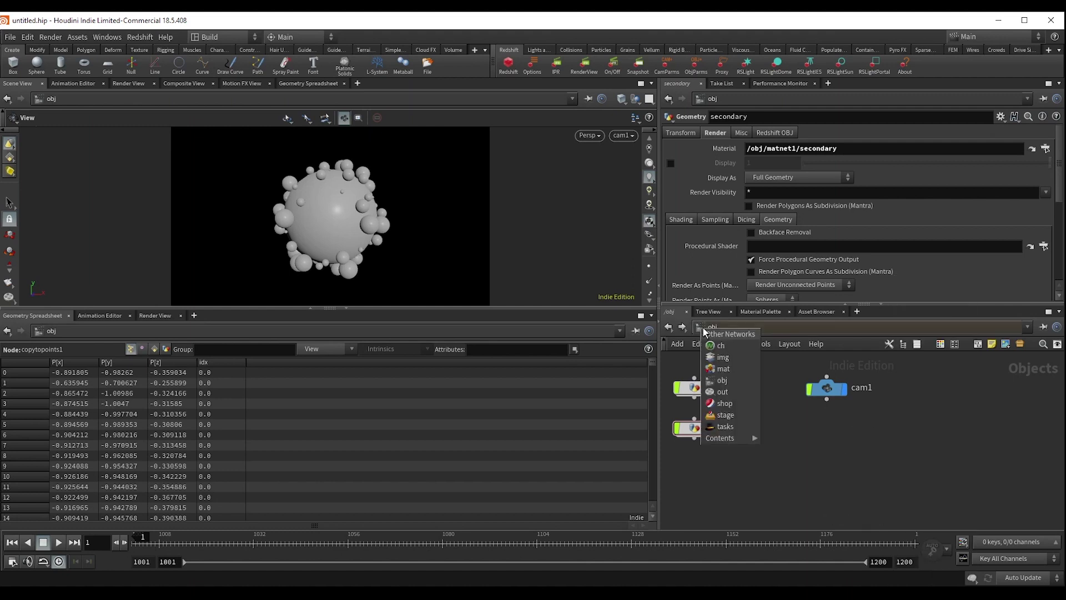
click(743, 391)
click(700, 327)
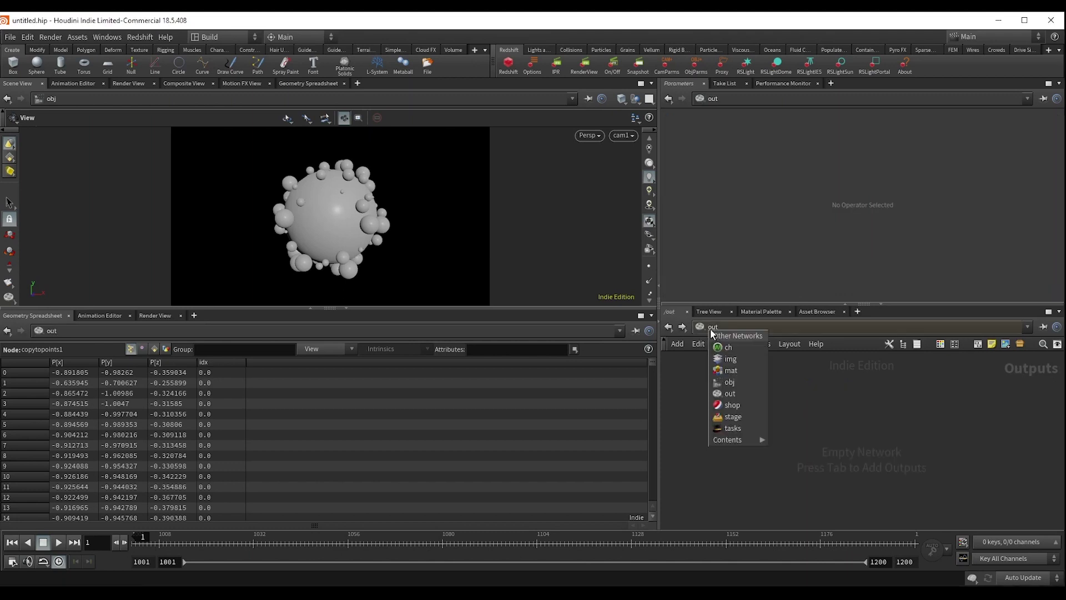
click(736, 382)
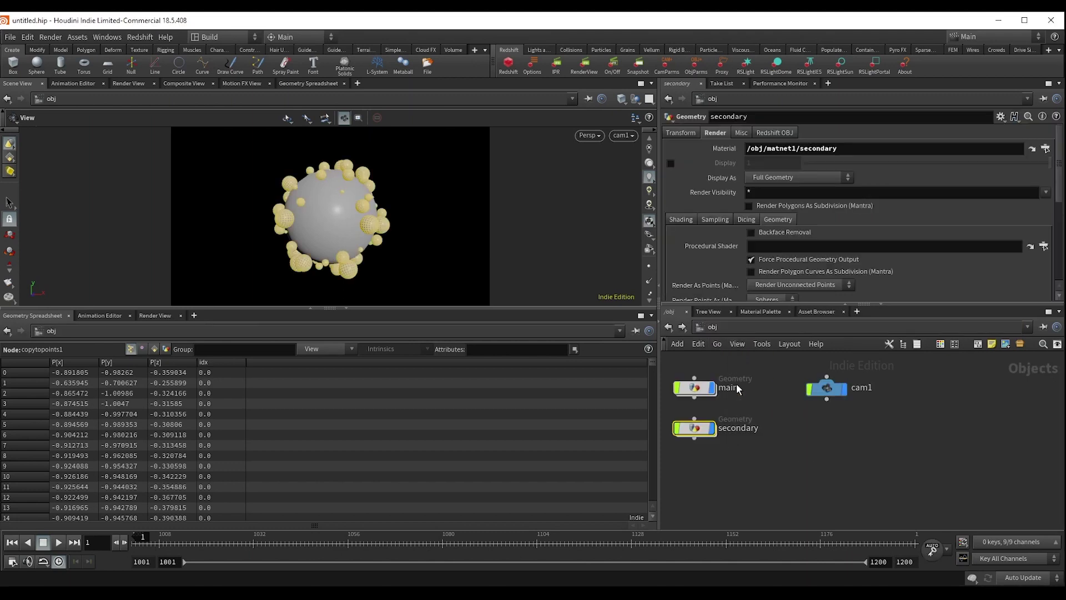
click(912, 425)
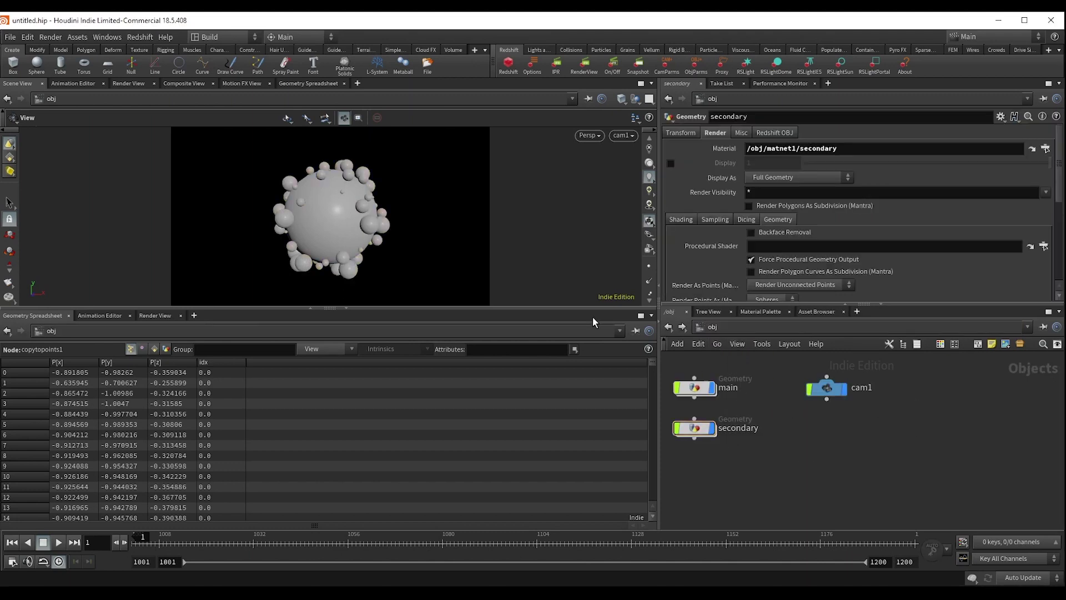
- Add a ROP Network, ropnet1, at /obj and dive inside it
key(Tab)
key(Return)
click(909, 382)
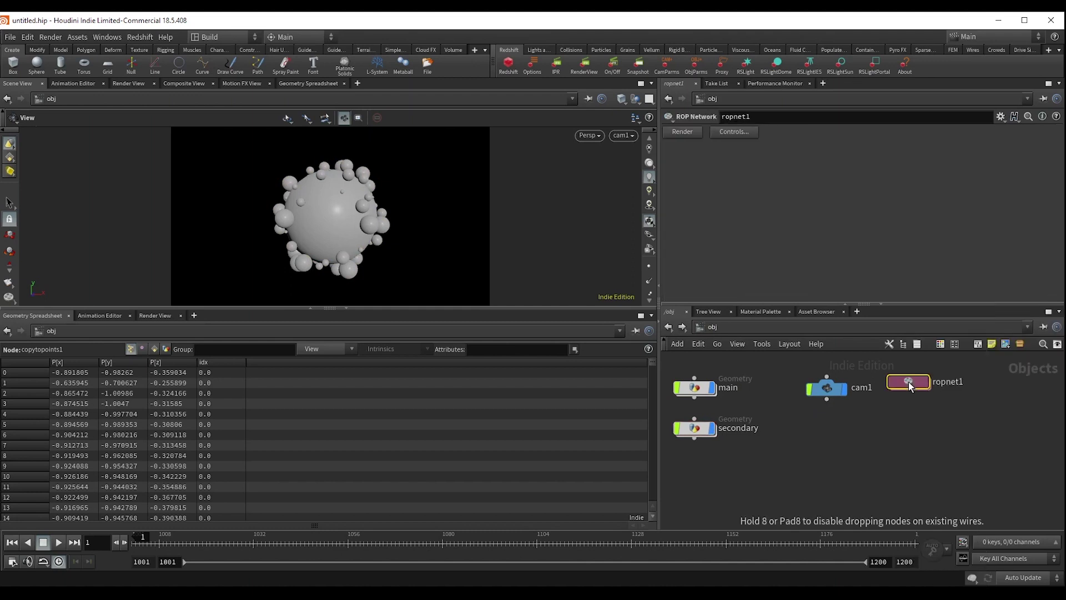
key(Return)
key(Tab)
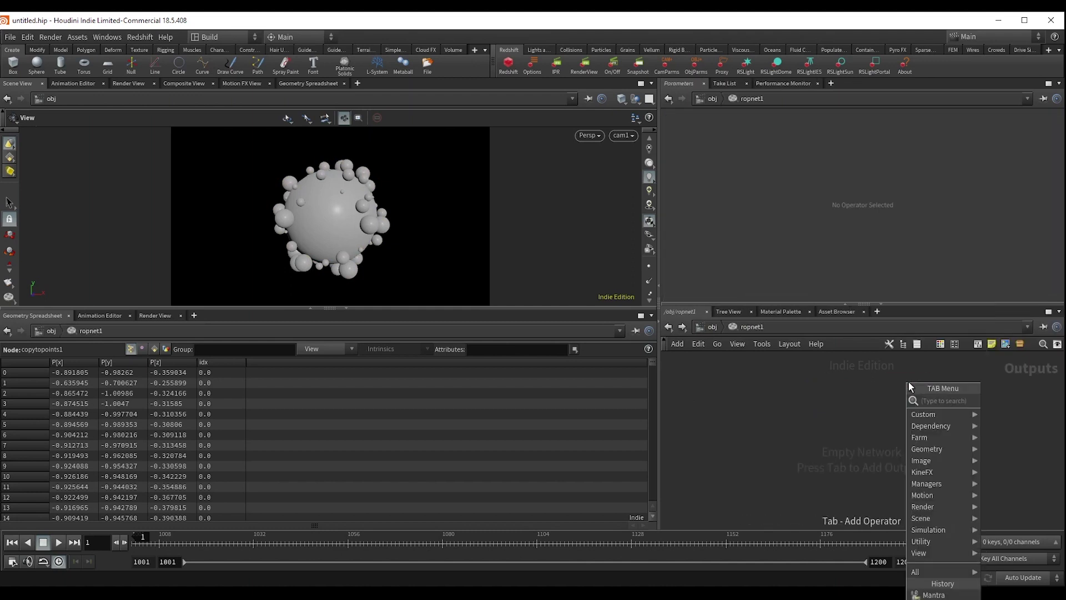
key(Escape)
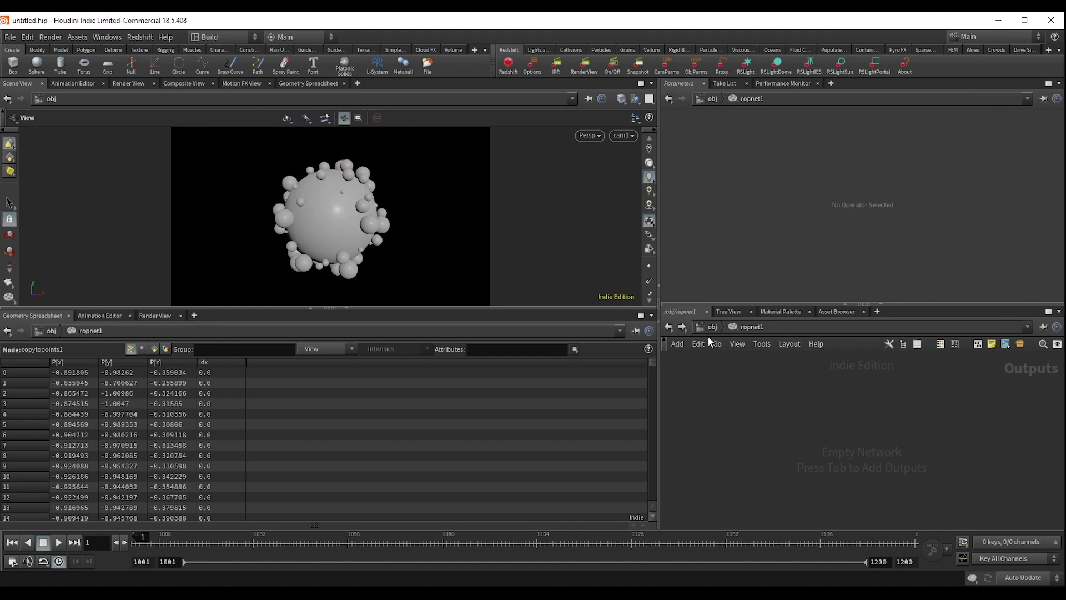
click(713, 328)
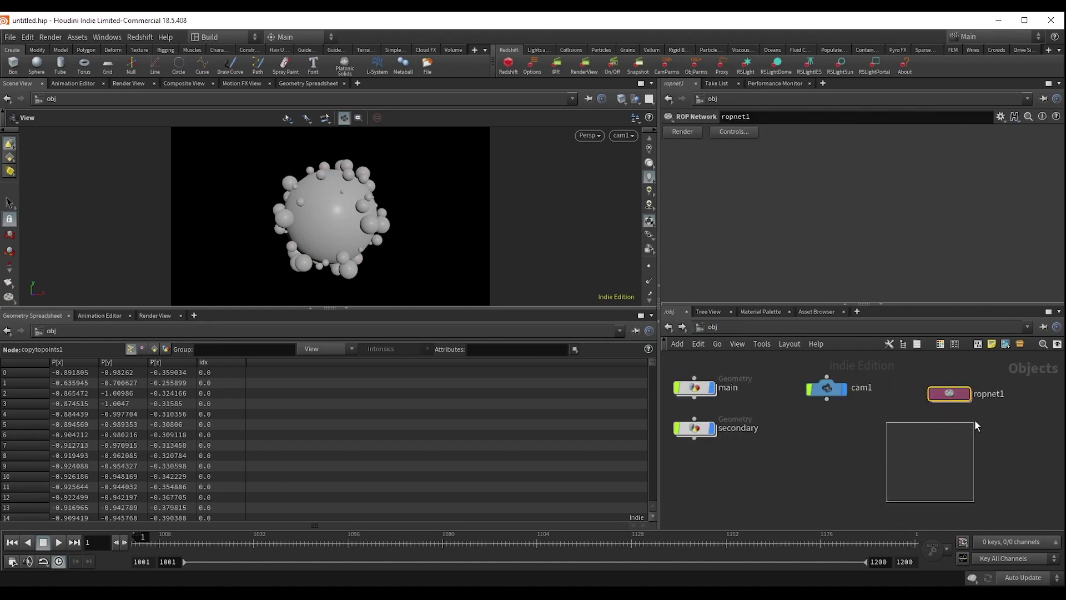
drag(949, 394, 954, 388)
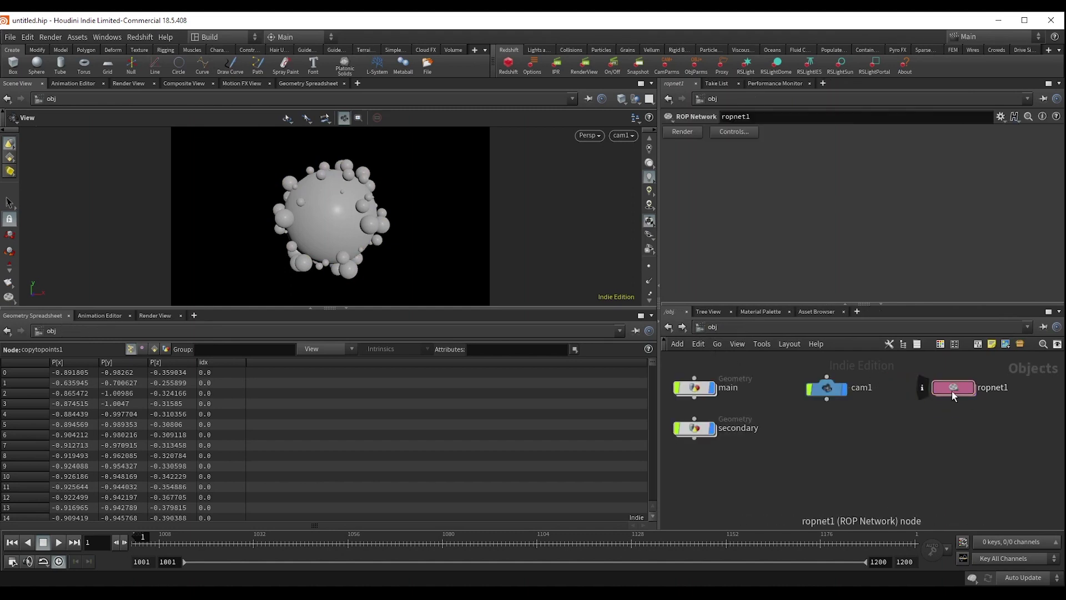
double_click(952, 391)
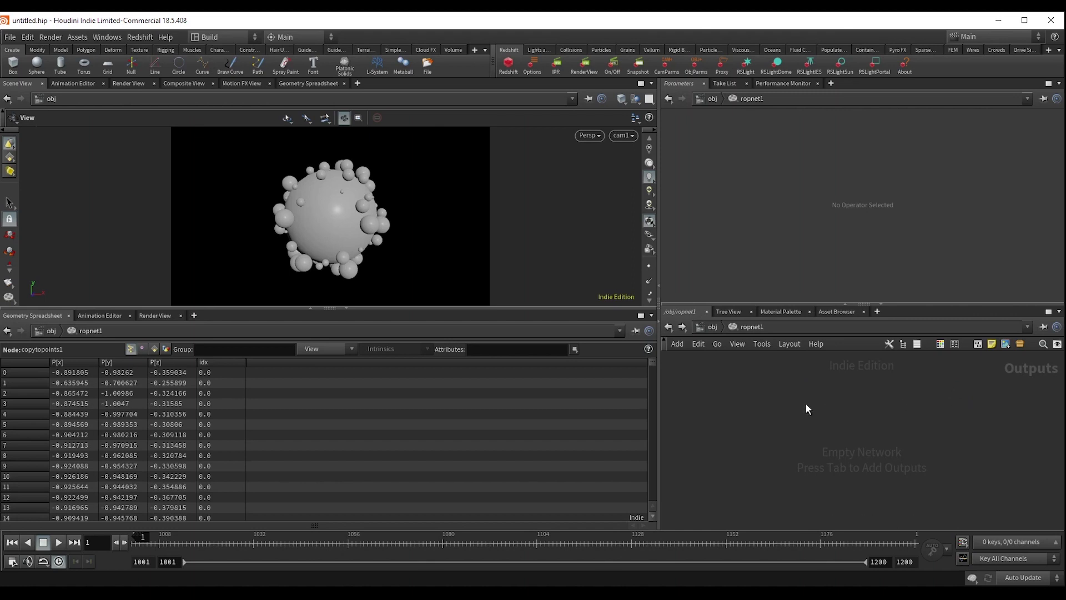
- Add a mantra1 node using Physically Based Rendering, then return to /obj
key(Tab)
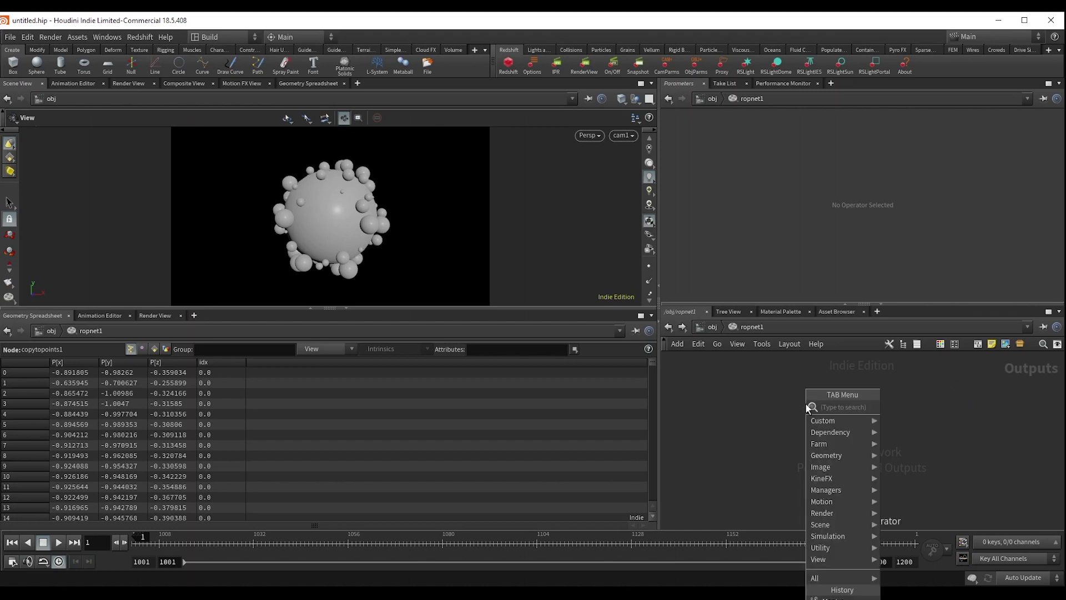
text(mantra)
key(Return)
click(806, 402)
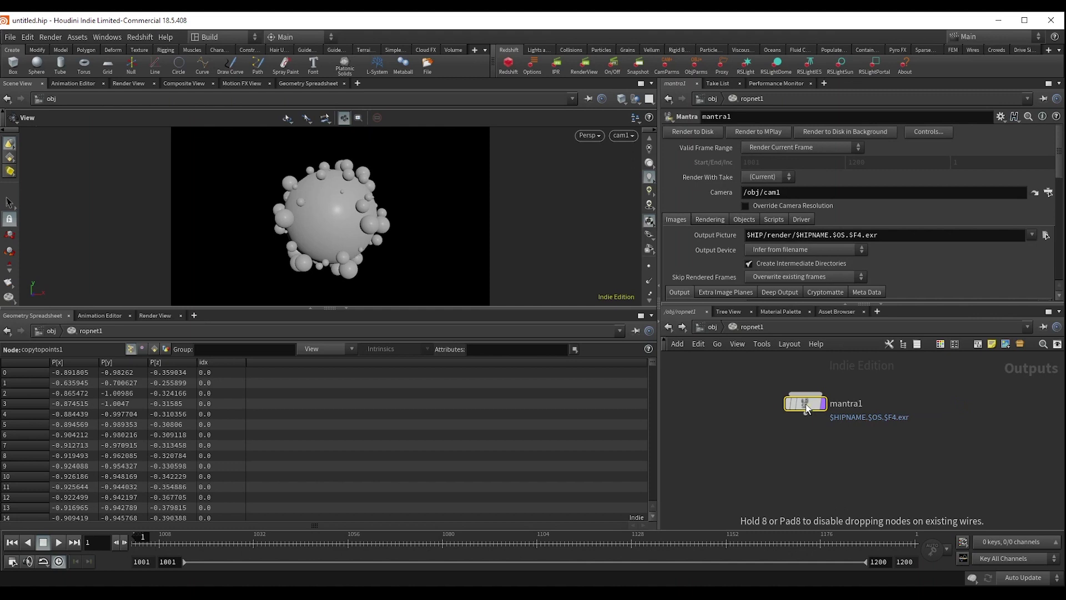
scroll(719, 237, down, 2)
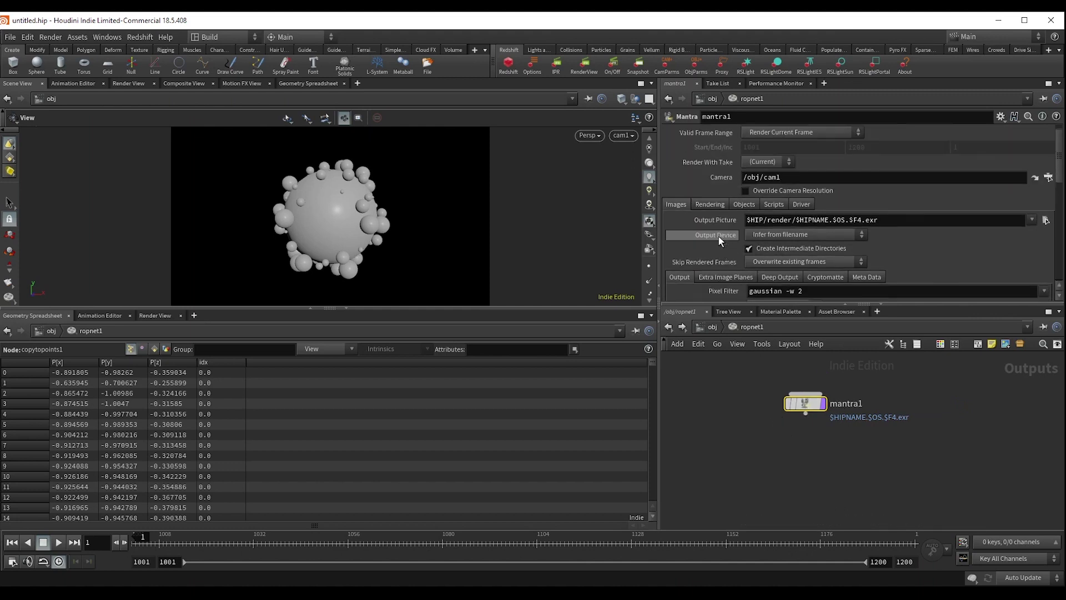
click(710, 204)
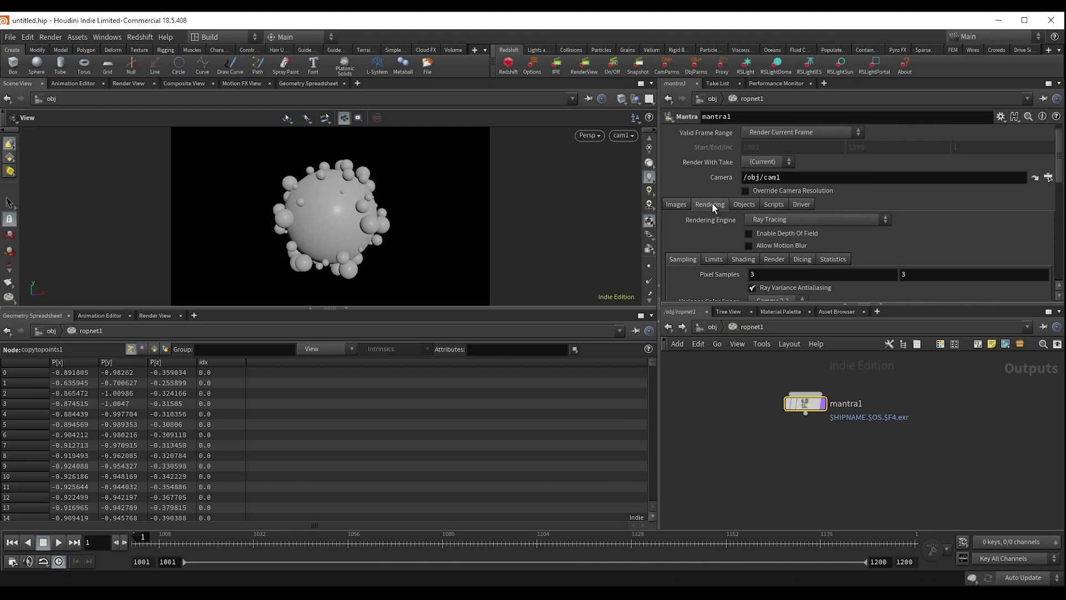
click(770, 220)
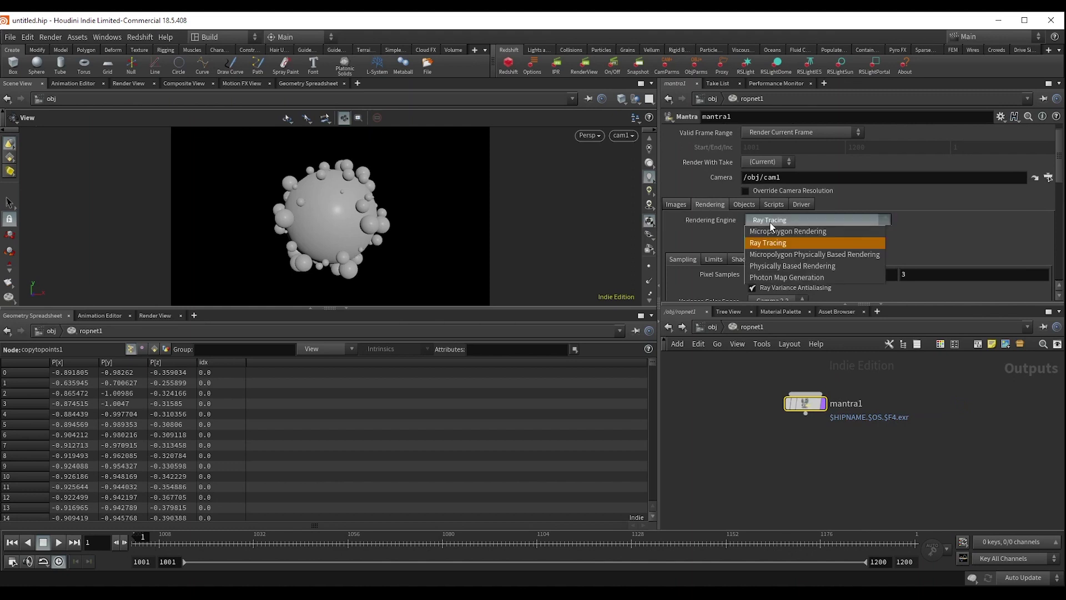
click(782, 266)
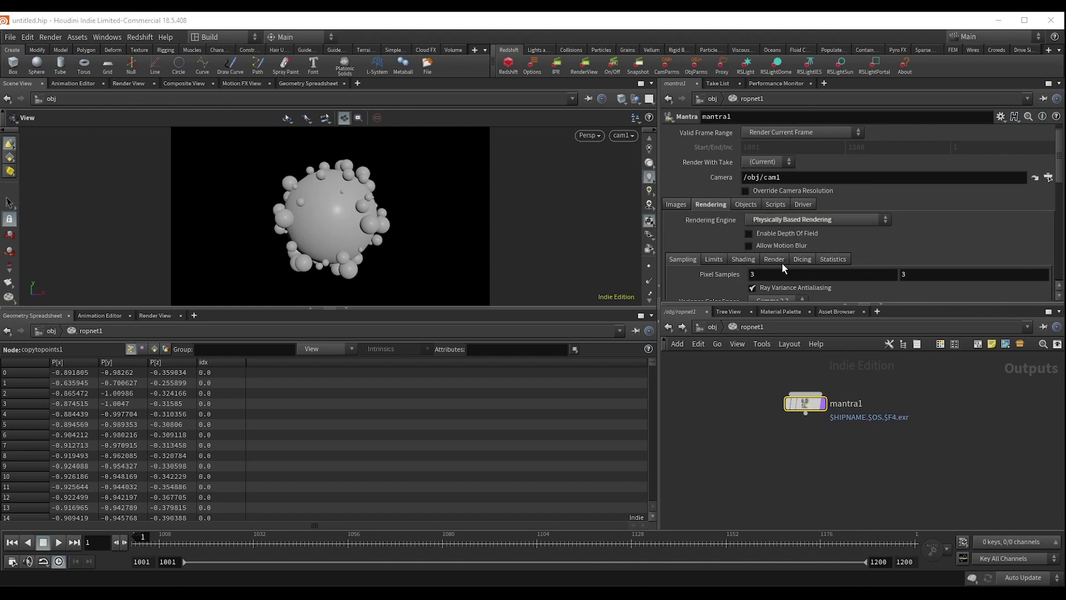
click(862, 220)
click(931, 222)
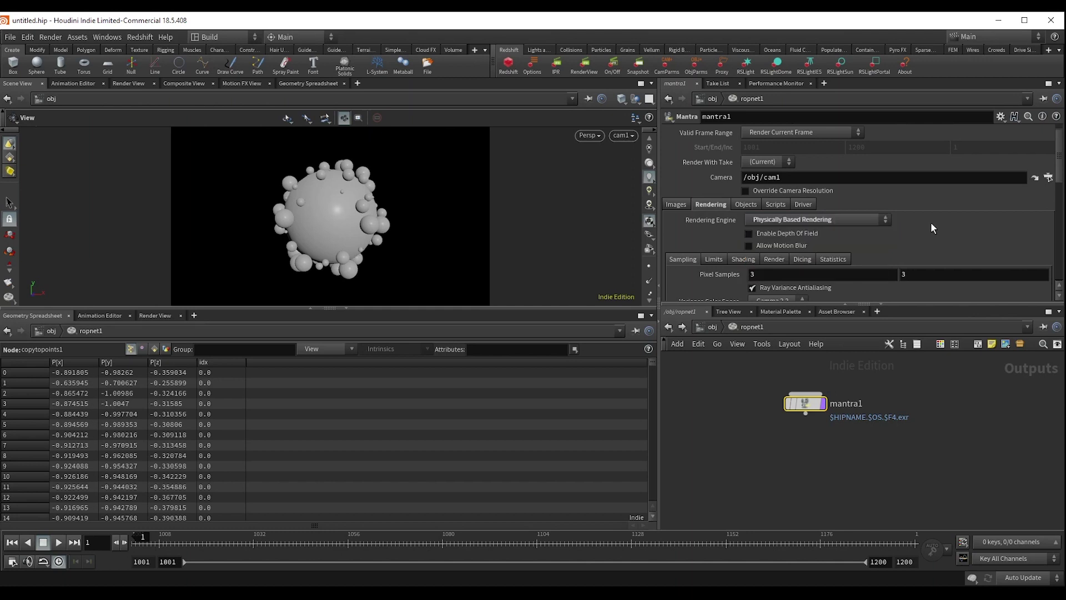
click(709, 329)
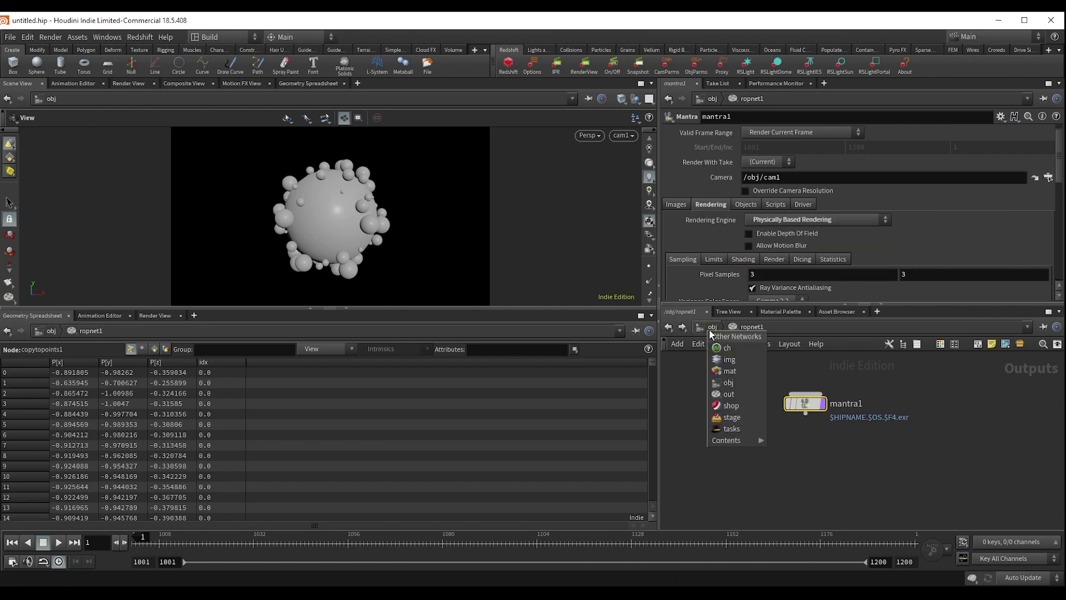
click(707, 325)
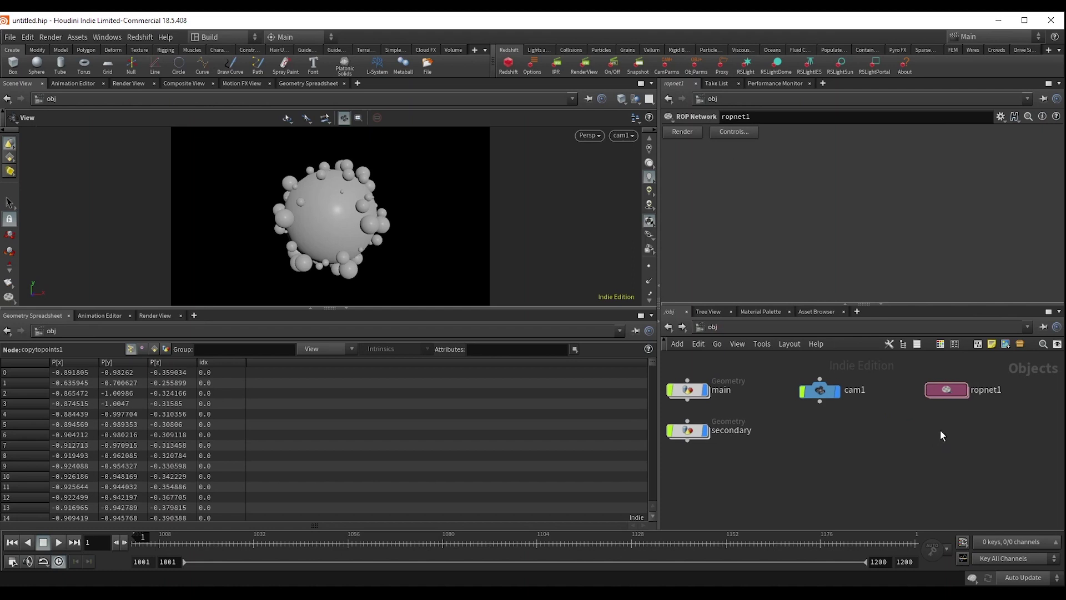
- Add a Material Network at /obj and dive inside it
key(Tab)
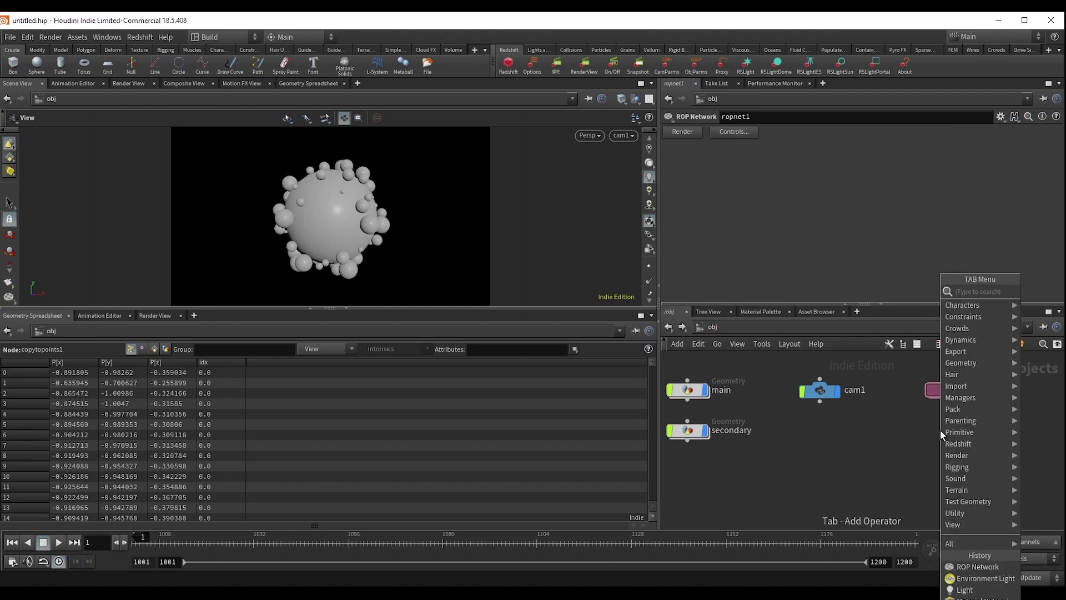
key(Escape)
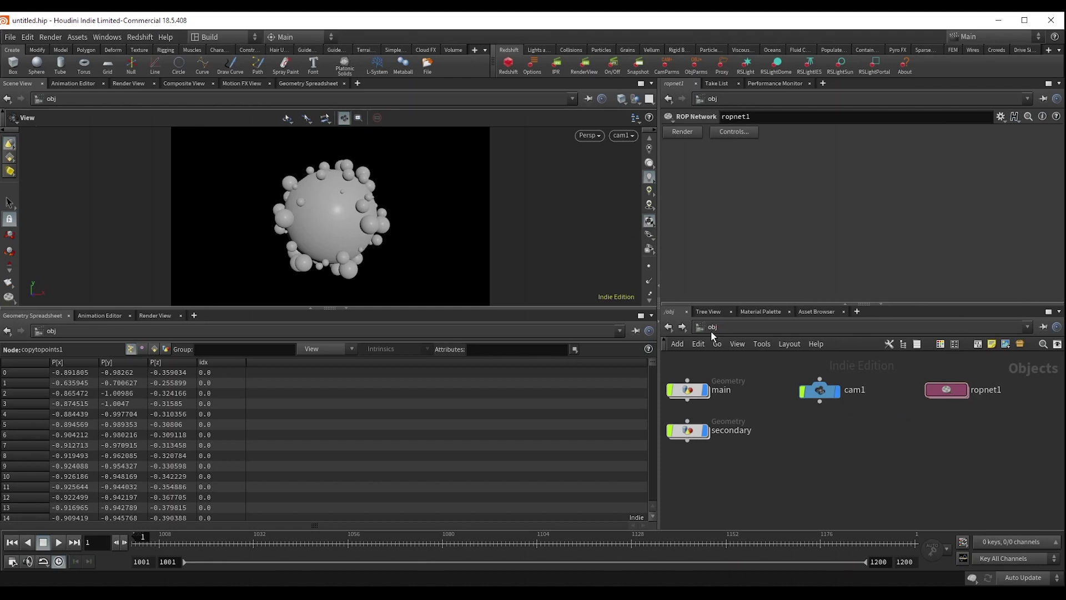
click(709, 330)
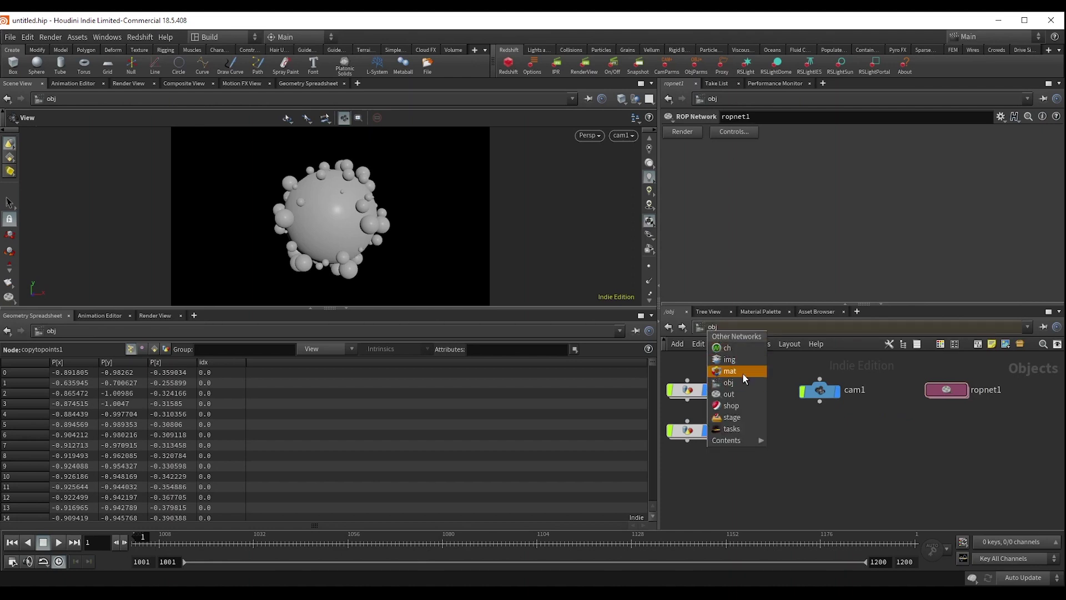
click(883, 419)
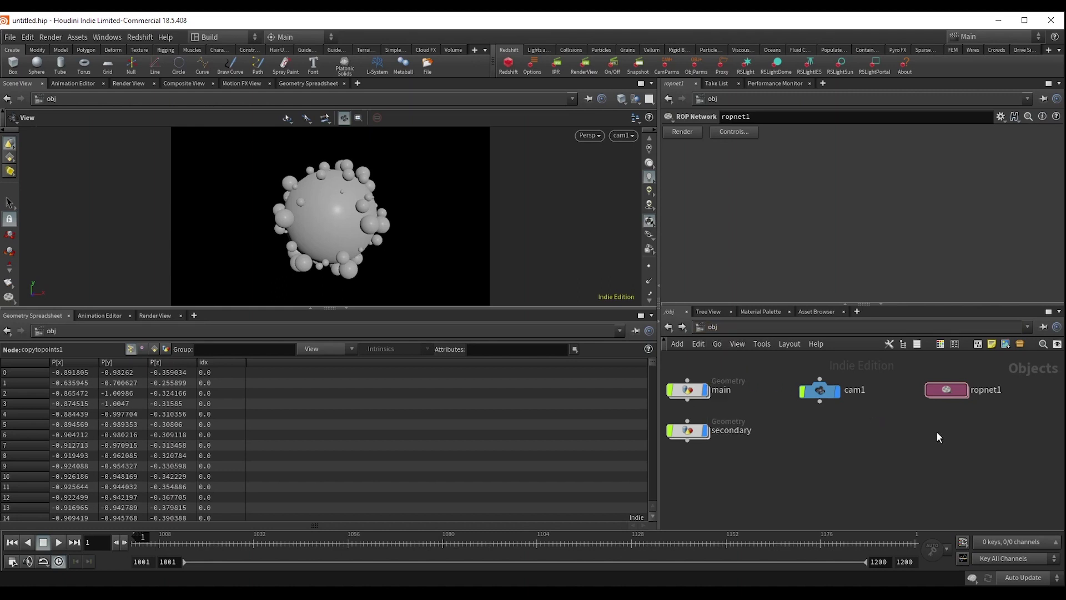
key(Tab)
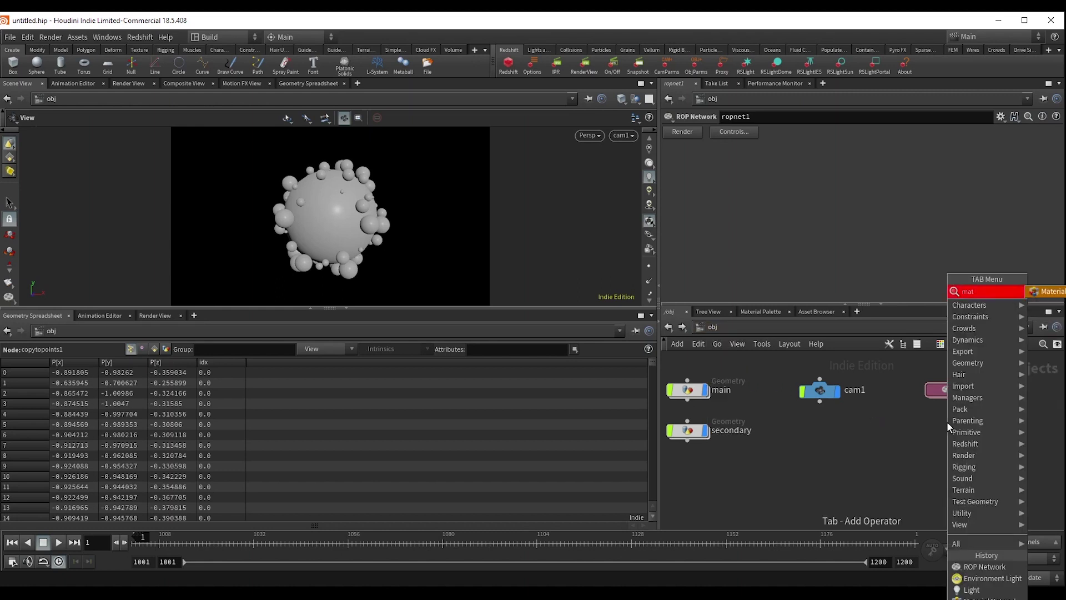
key(Escape)
click(946, 421)
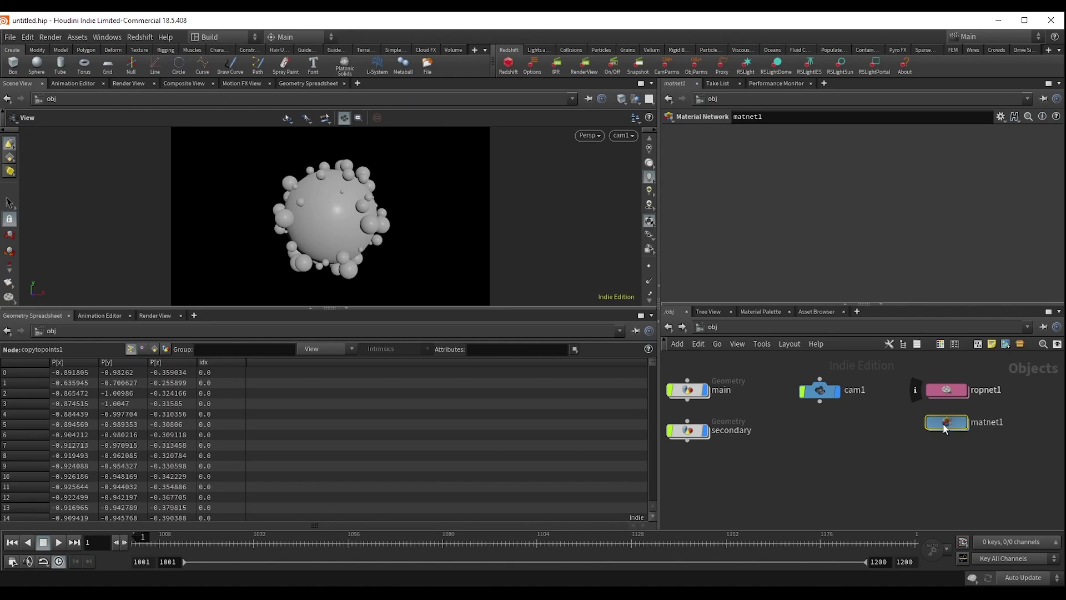
double_click(942, 425)
- Add a Principled Shader with base colour value 0.5 and drop it onto the sphere
key(Tab)
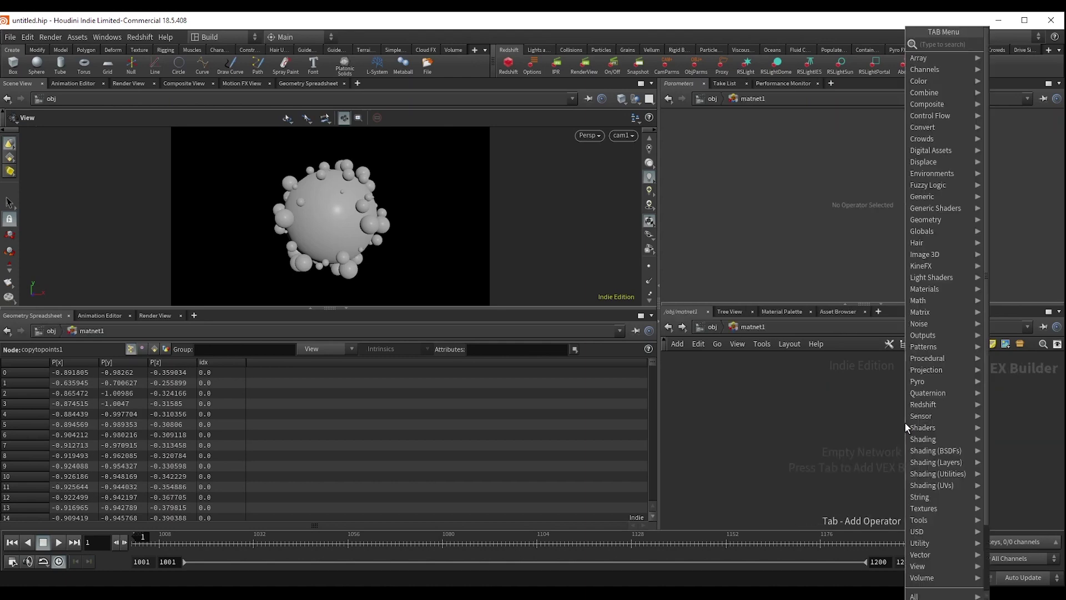
text(princi)
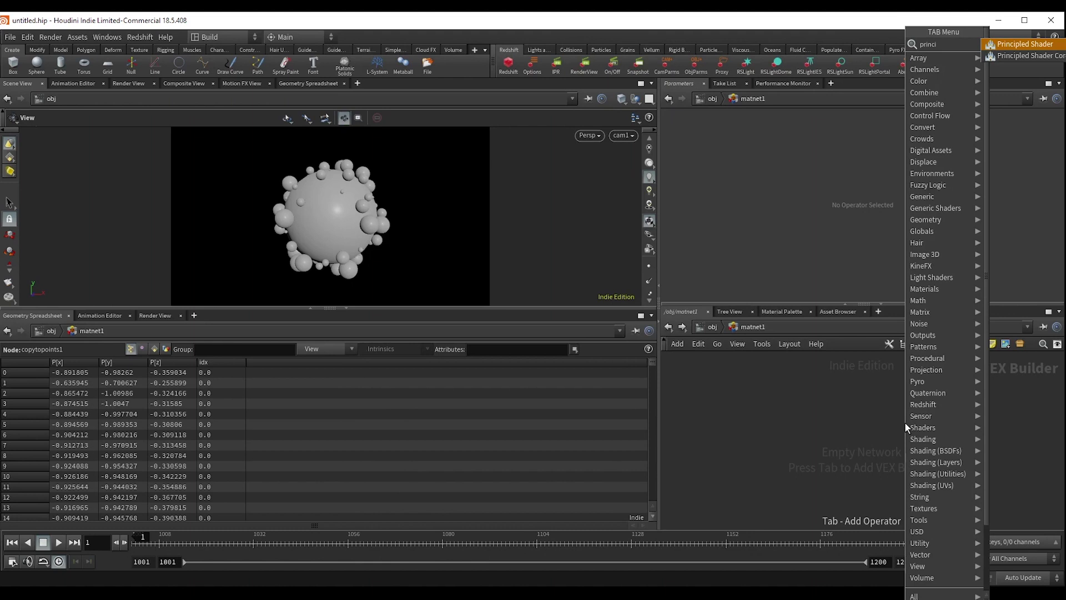
key(Return)
click(883, 412)
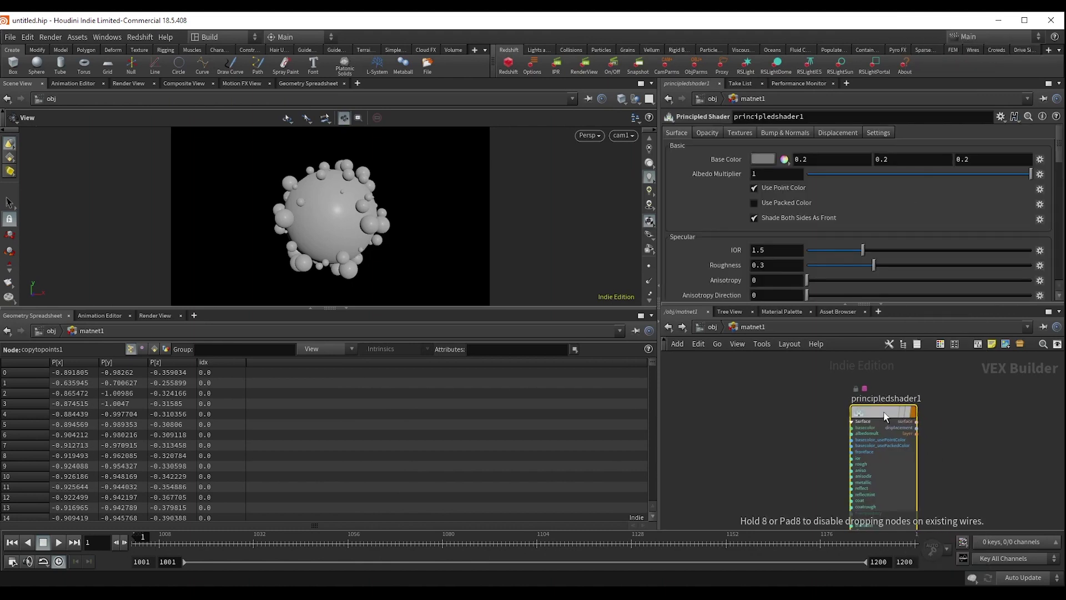
click(763, 158)
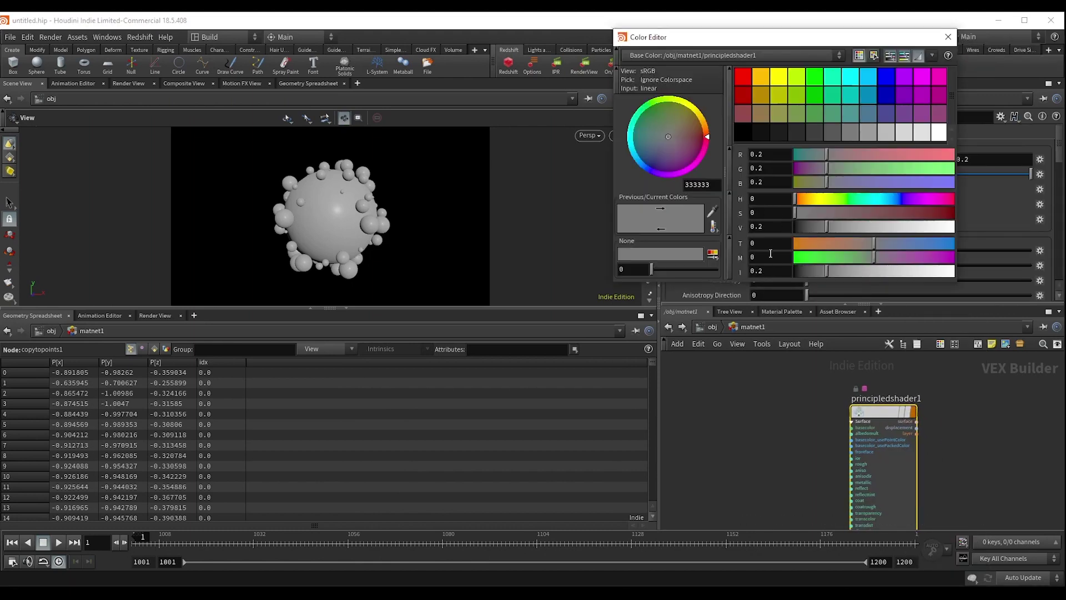
click(768, 225)
key(BackSpace)
text(5)
key(Return)
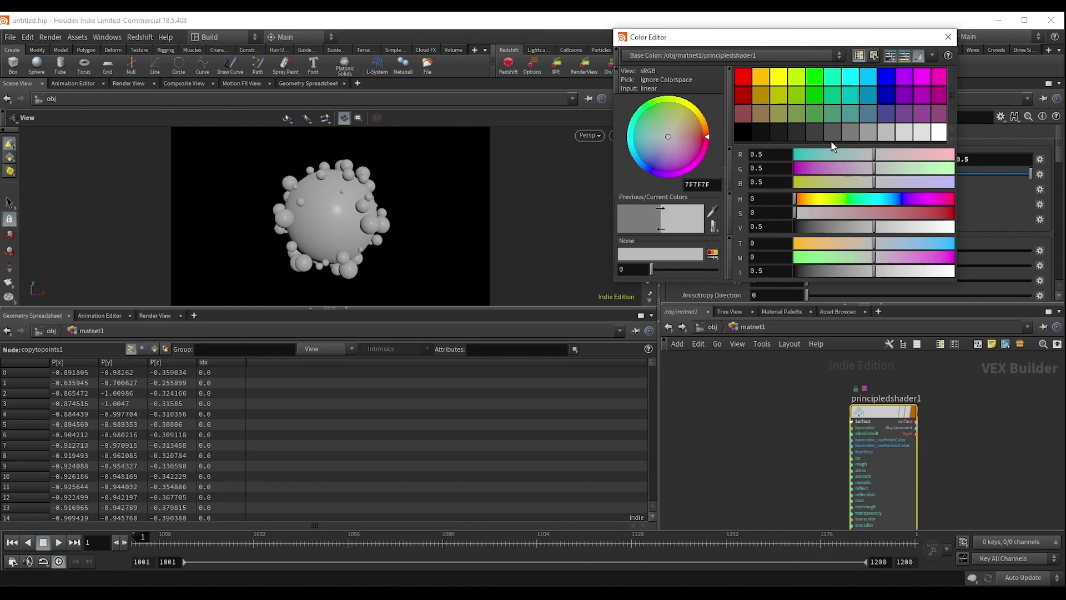
click(948, 36)
drag(888, 422, 338, 213)
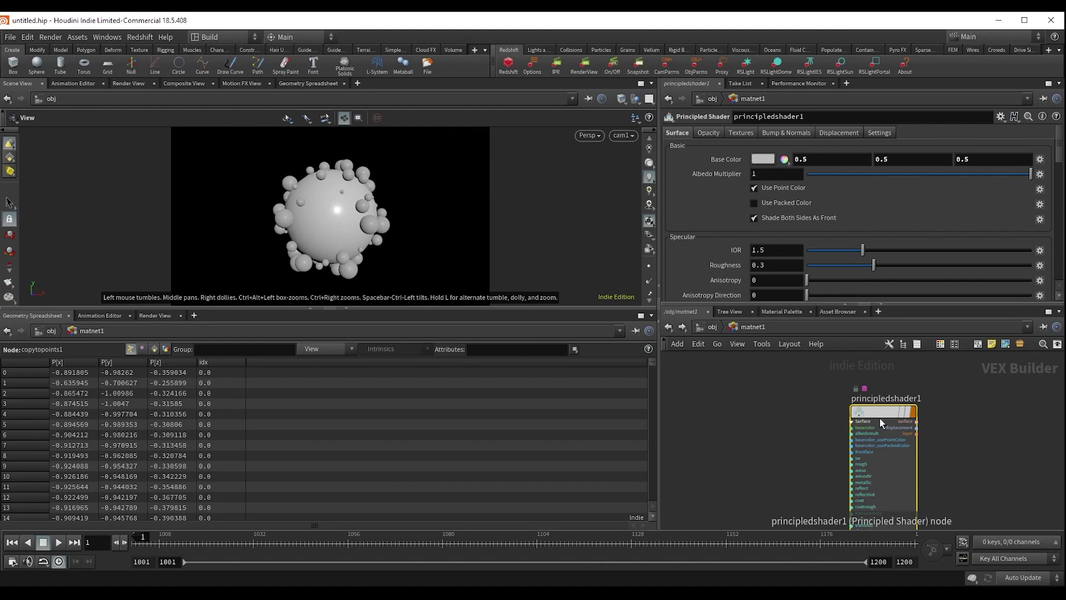
drag(503, 271, 372, 237)
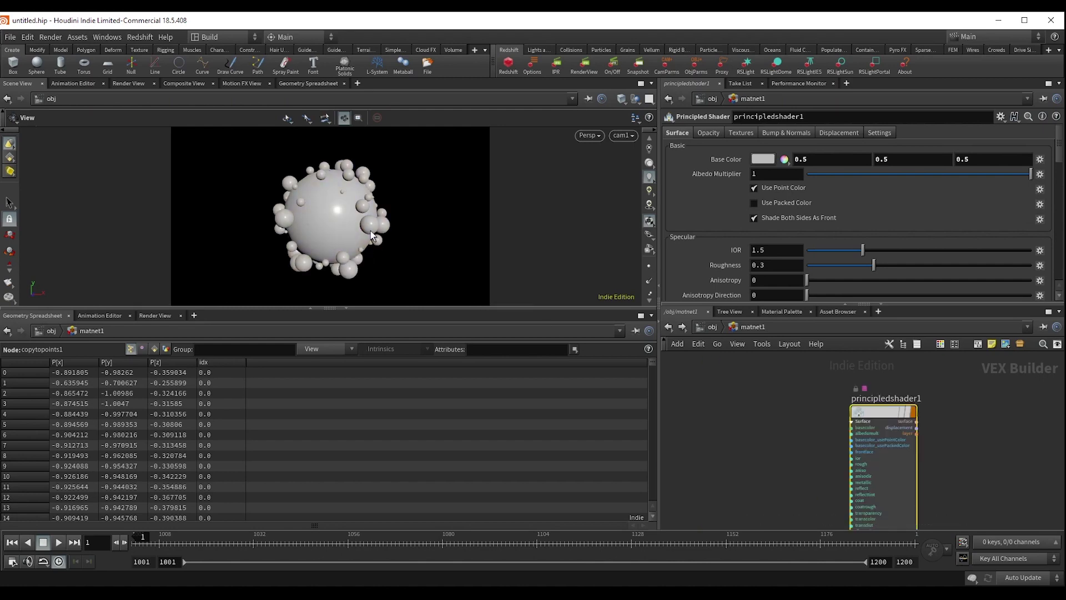
- Return to /obj and select the main object to confirm its principledshader1 material
click(713, 326)
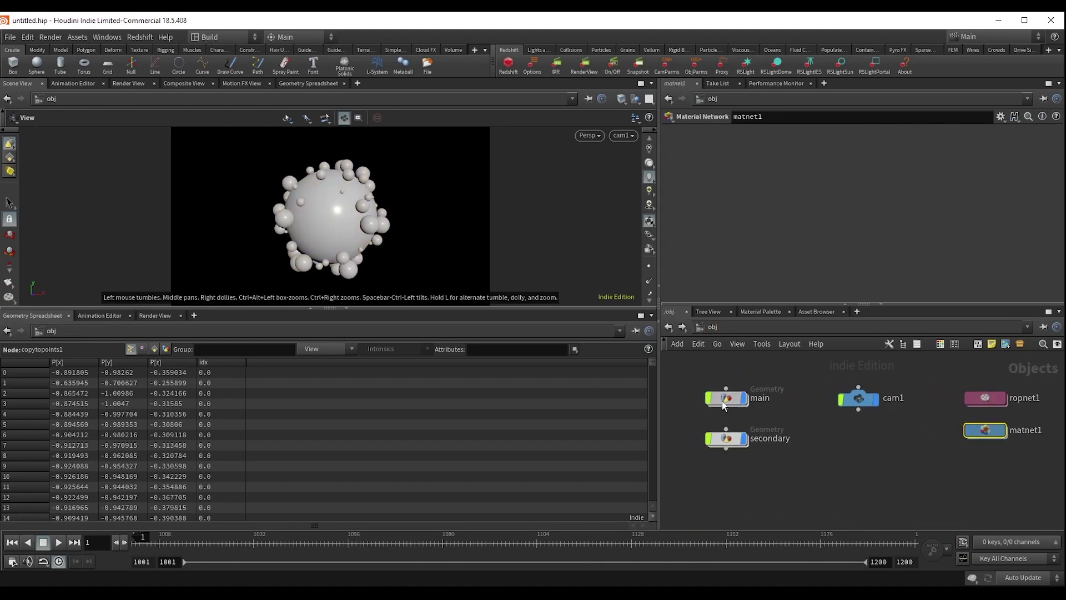
click(722, 405)
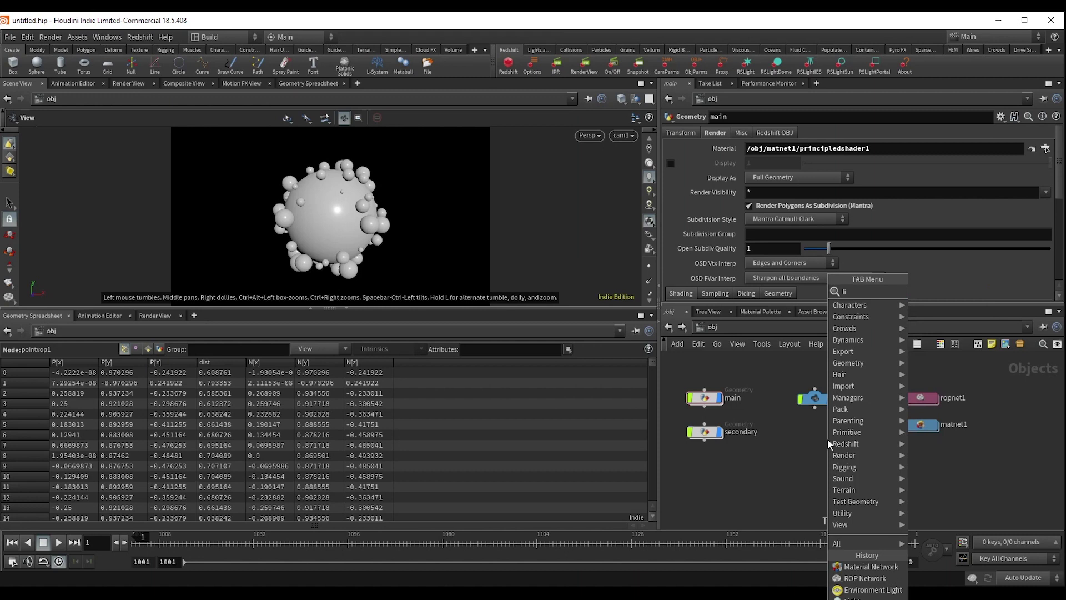
text(ght)
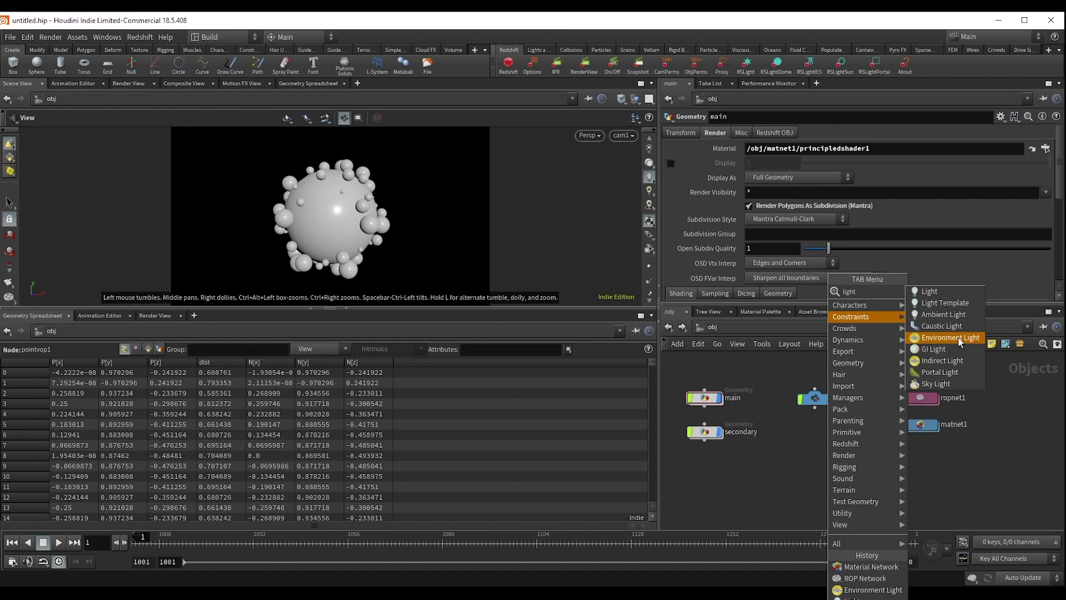
- Add a light, hlight1, and set its type to Grid
click(952, 290)
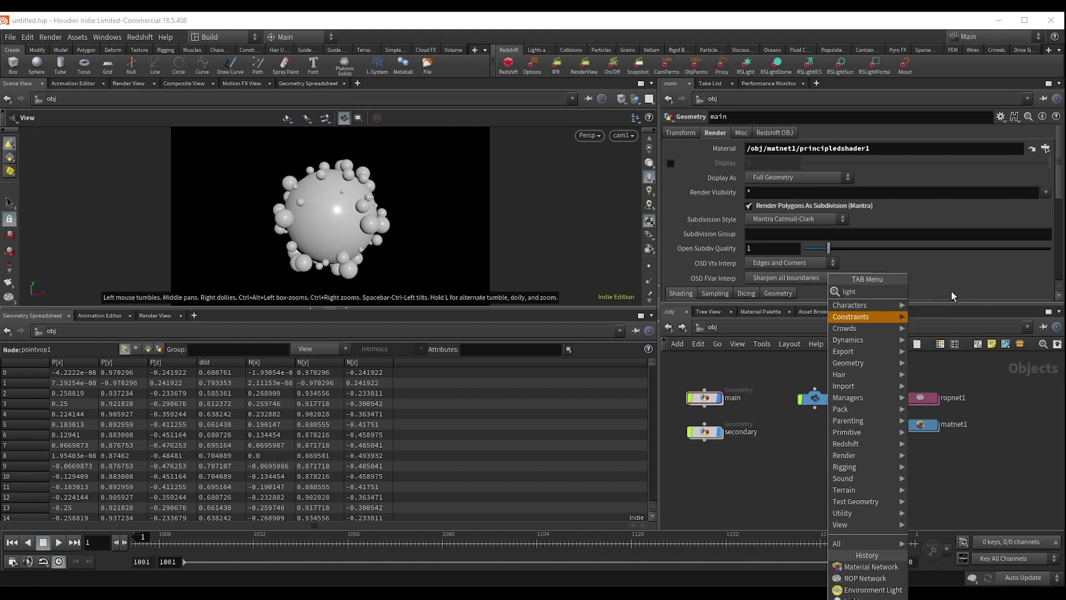
click(826, 442)
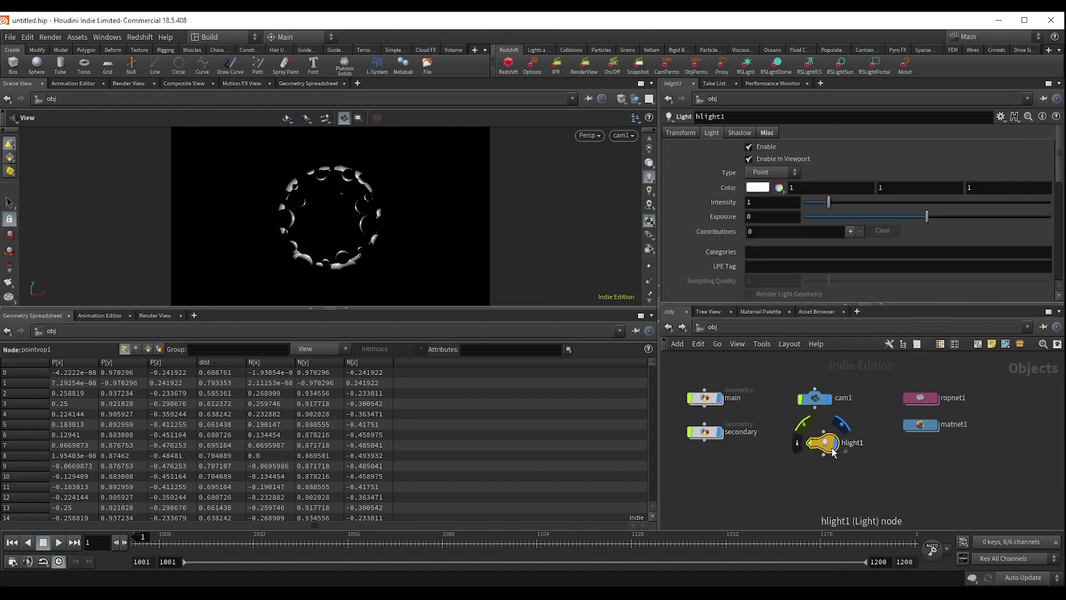
click(754, 173)
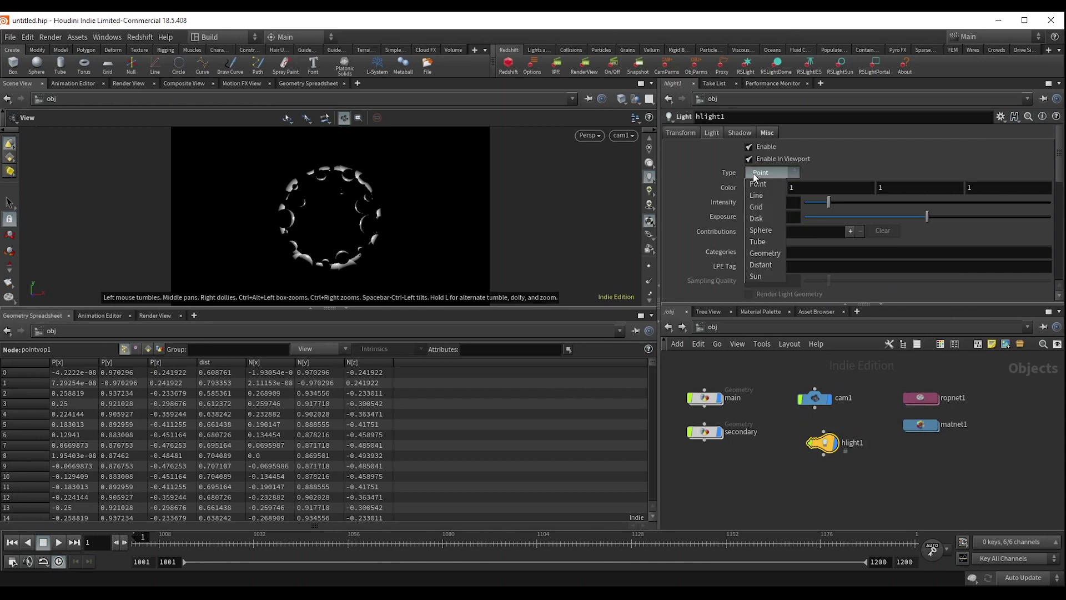
click(758, 206)
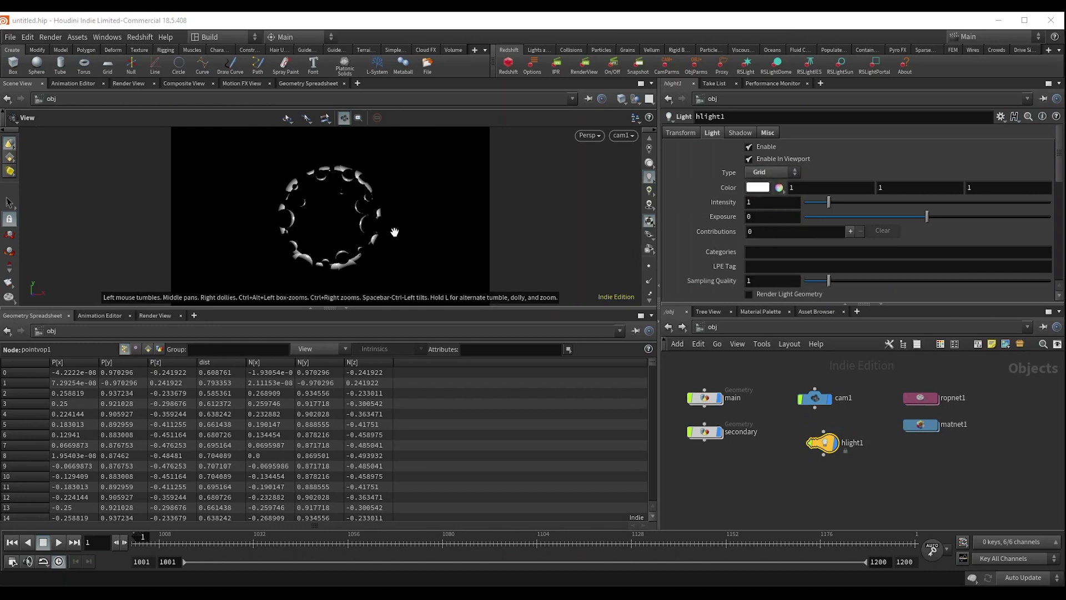
- Move hlight1 in front of the sphere in the viewport
key(Return)
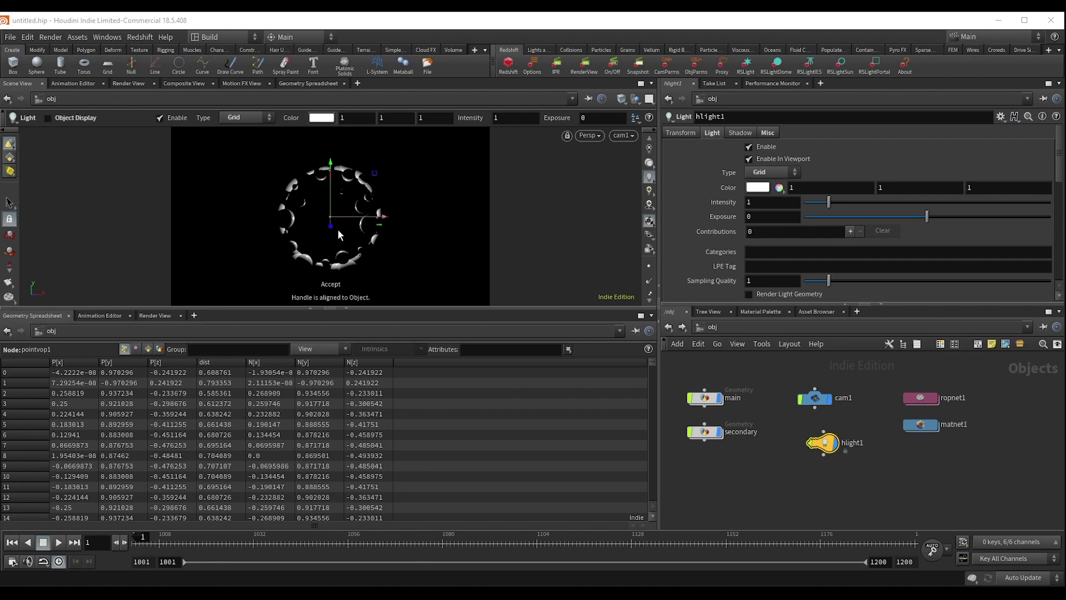
key(Escape)
drag(337, 229, 254, 288)
key(Return)
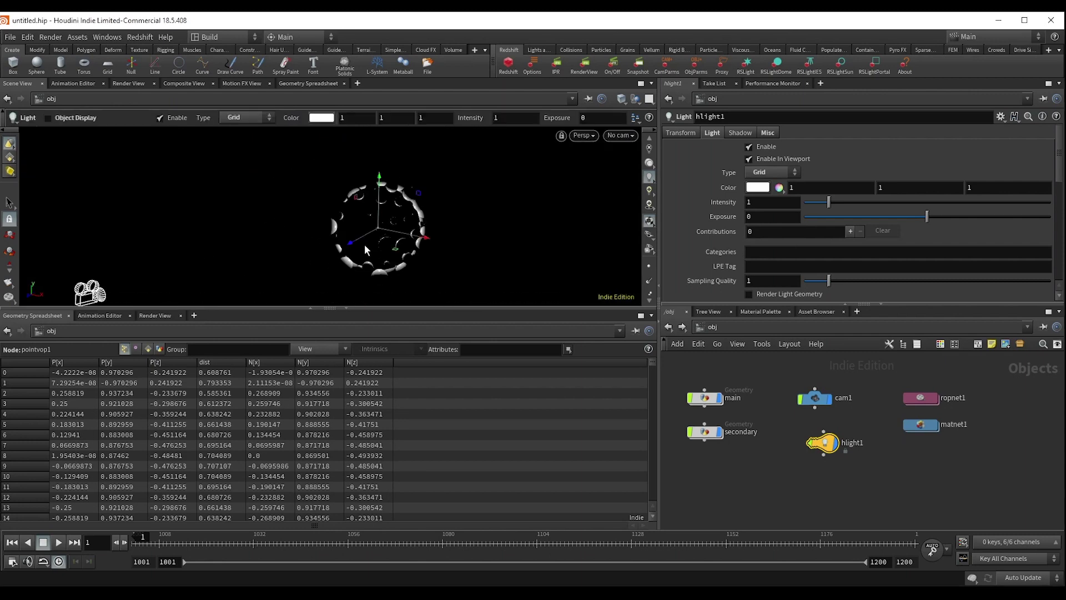
mouse_move(358, 241)
mouse_down()
mouse_move(309, 269)
mouse_move(378, 279)
mouse_move(353, 295)
mouse_move(346, 238)
mouse_up()
key(Escape)
key(Return)
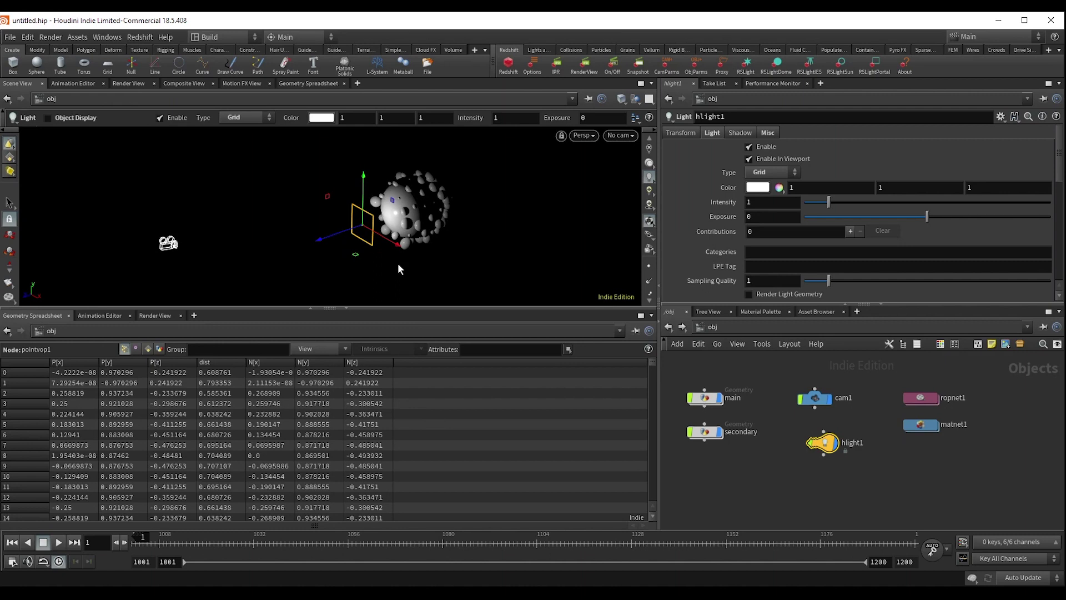
mouse_move(384, 207)
alt+mouse_down()
mouse_move(271, 294)
mouse_move(222, 245)
mouse_move(300, 236)
alt+mouse_up()
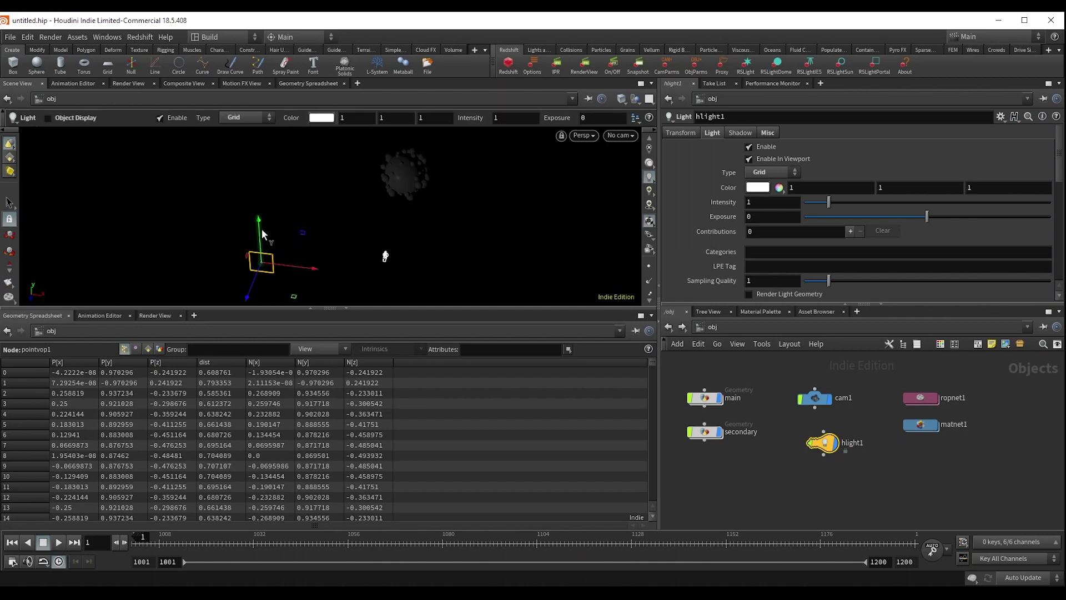
key(Escape)
drag(261, 189, 305, 189)
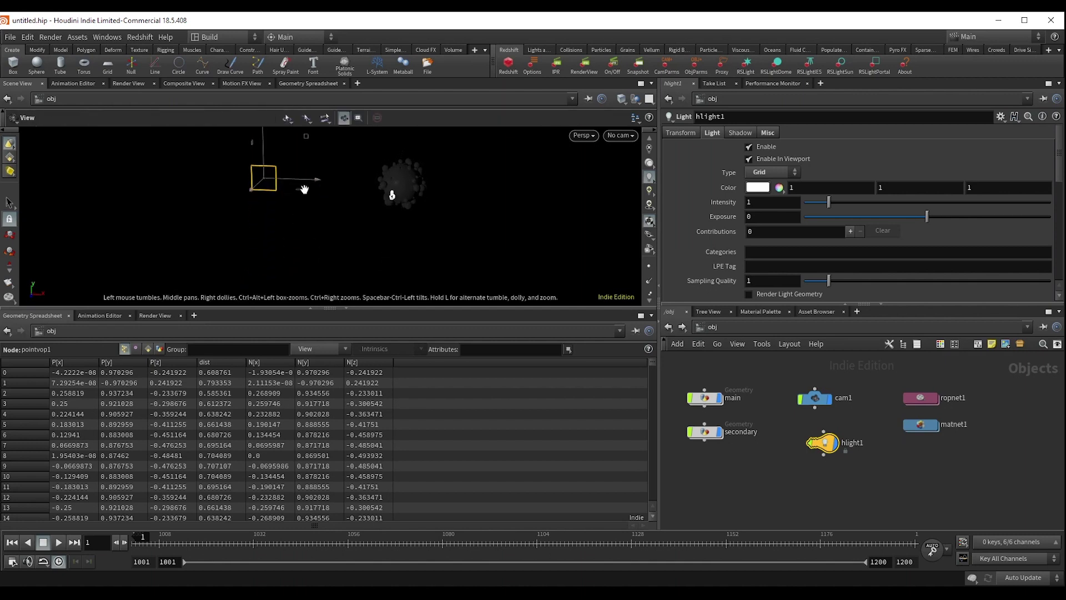
- Look through cam1 and try lowering the light, then undo that move
key(Return)
click(622, 136)
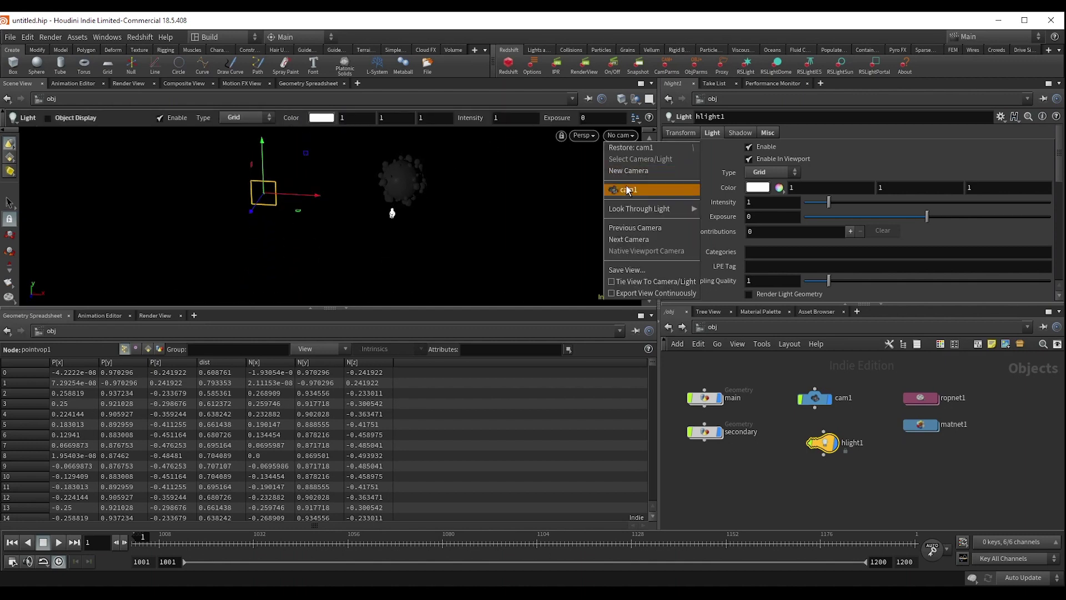
click(658, 148)
click(682, 133)
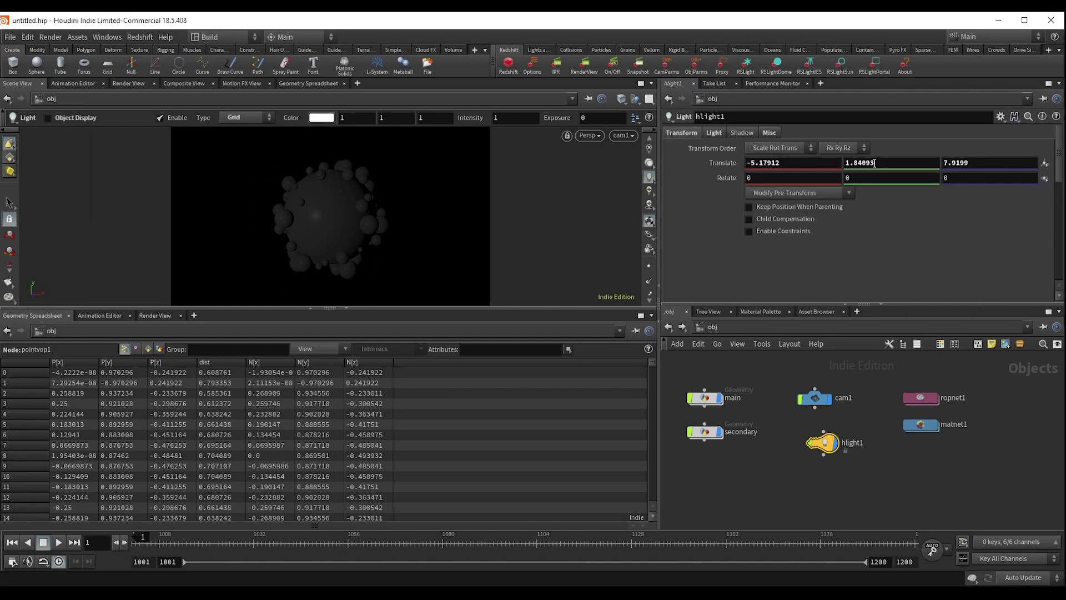
mouse_move(874, 163)
middle_down()
mouse_move(309, 174)
mouse_move(294, 162)
mouse_move(821, 155)
middle_up()
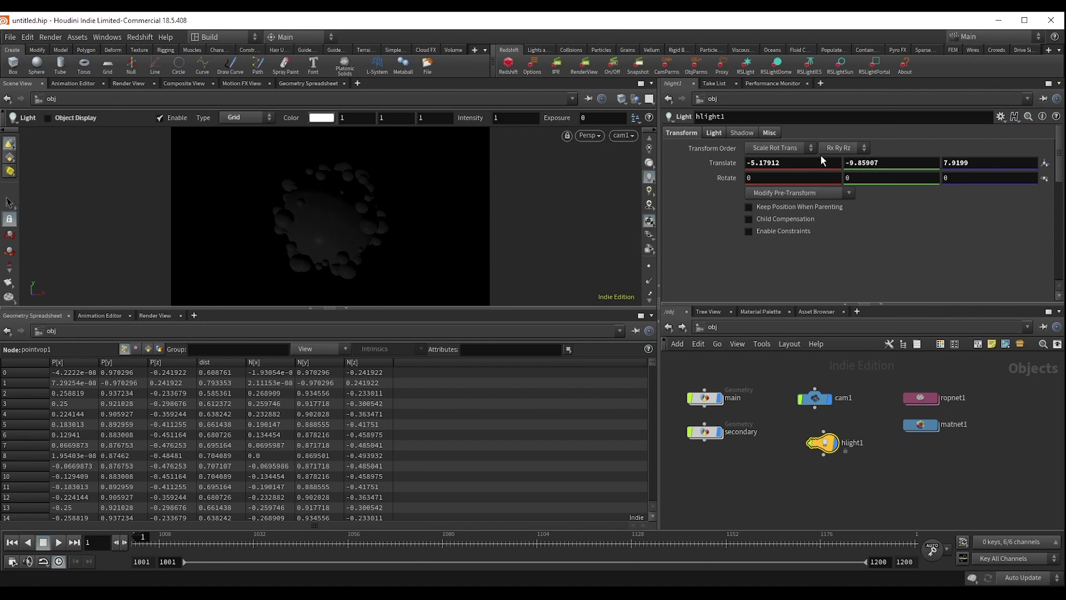
key(ctrl+z)
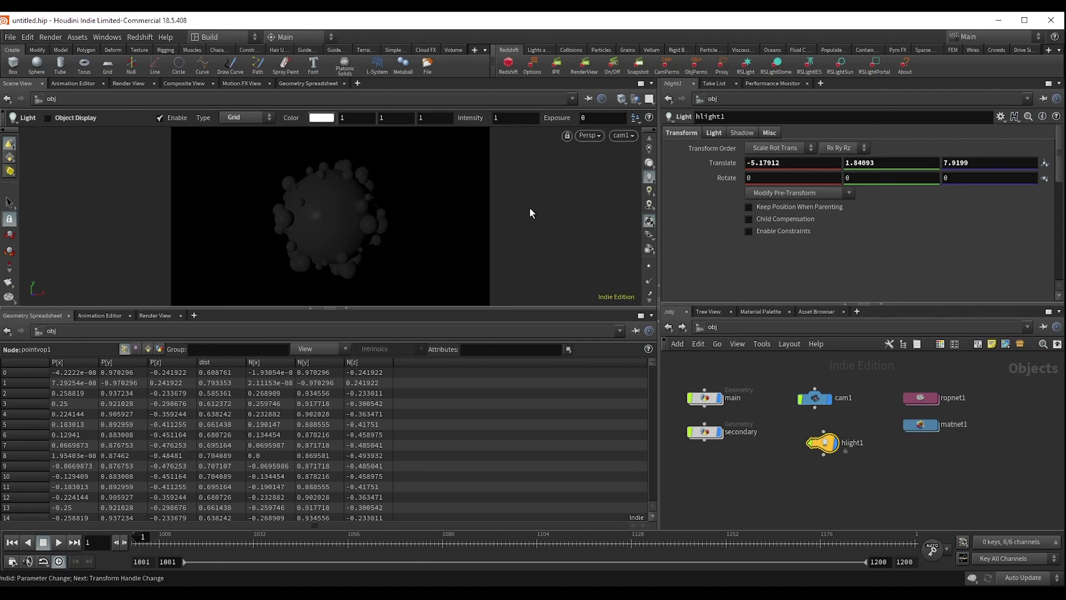
- Rotate hlight1 to aim down at the sphere and raise it higher
alt+drag(529, 212, 326, 235)
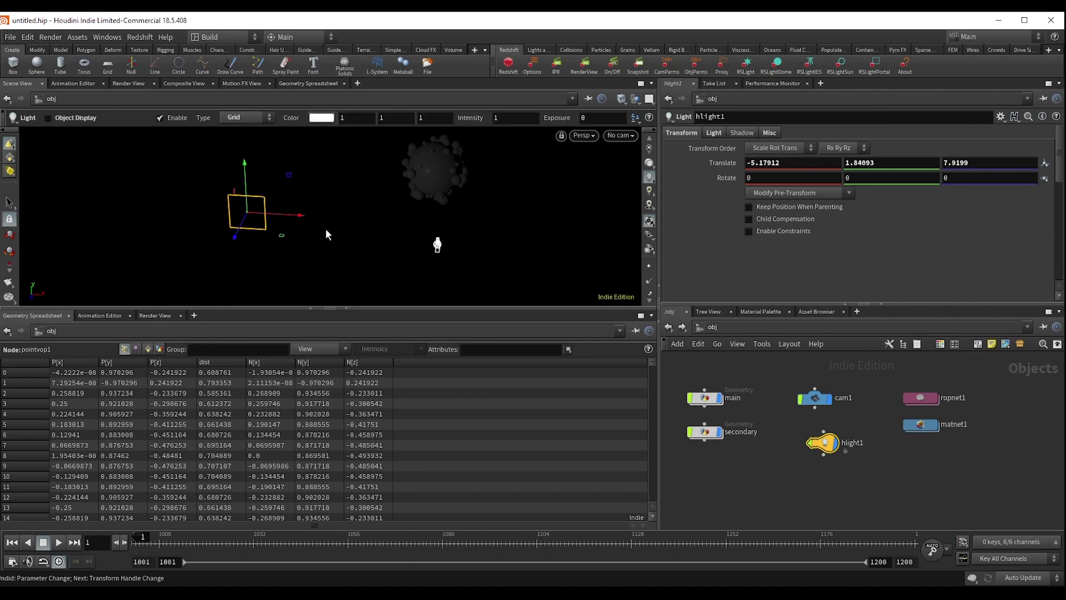
key(r)
drag(310, 243, 307, 243)
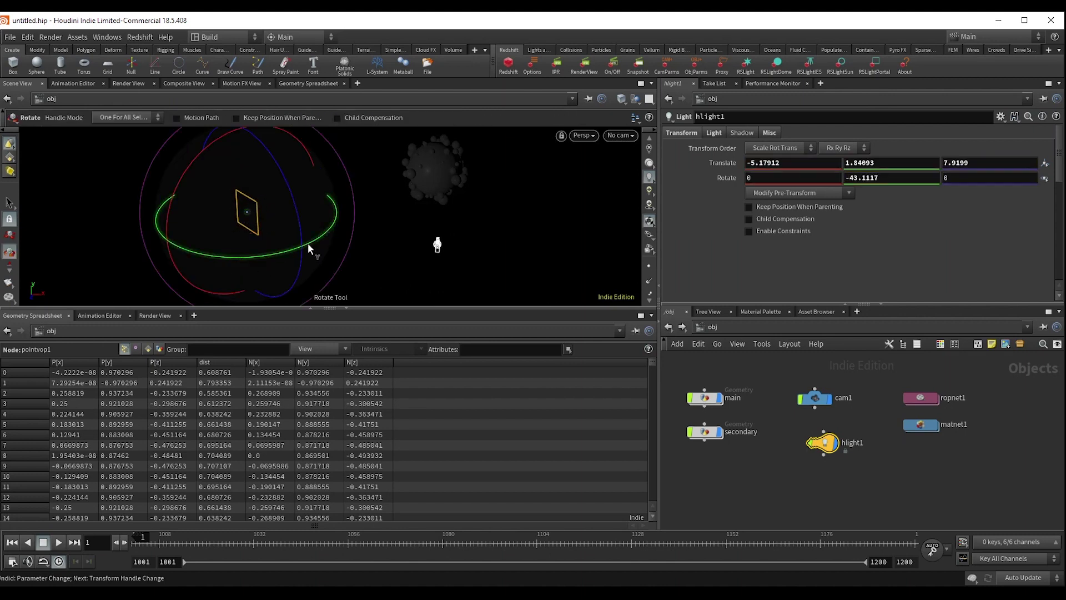
drag(215, 160, 229, 149)
key(e)
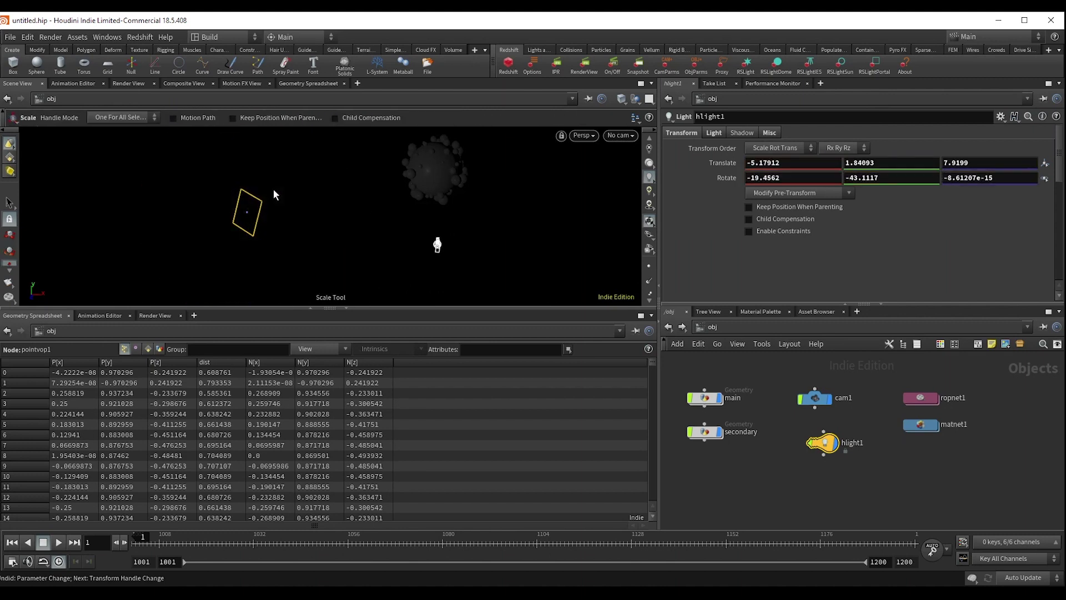
key(t)
mouse_move(247, 212)
mouse_down()
mouse_move(284, 177)
mouse_move(380, 166)
mouse_up()
key(Escape)
key(t)
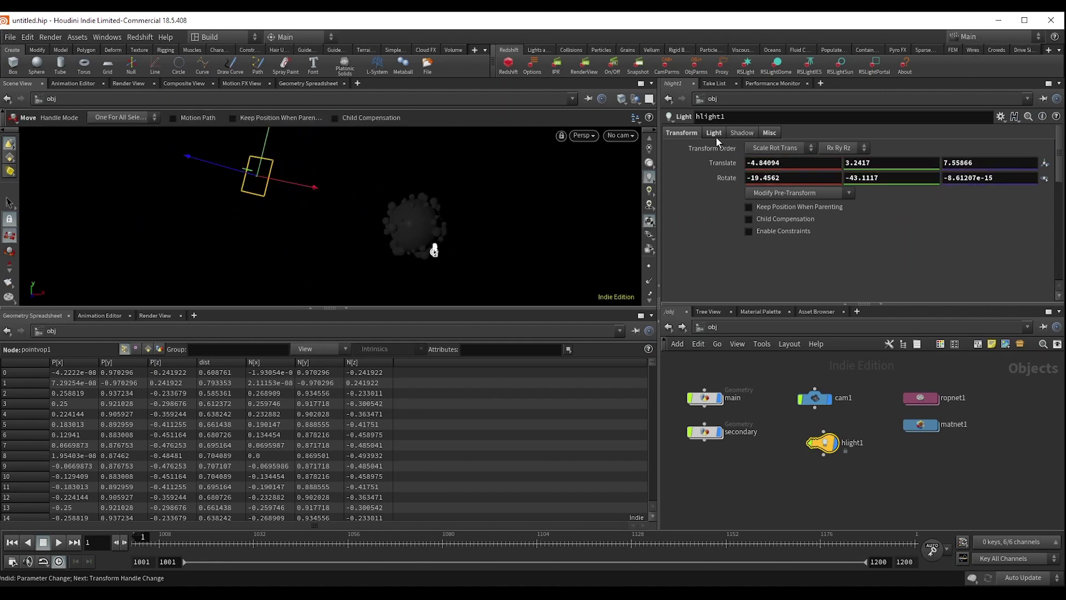
- Enlarge hlight1's area size to 1.6 by 1.6
click(716, 137)
scroll(722, 212, down, 3)
click(737, 216)
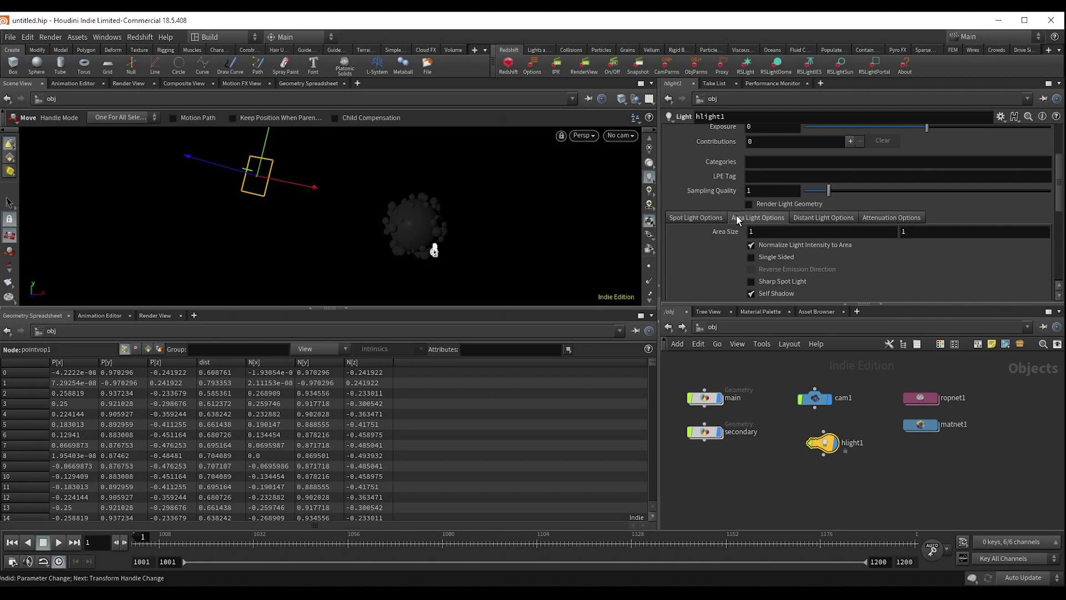
mouse_move(722, 231)
middle_down()
mouse_move(755, 233)
mouse_move(721, 232)
middle_up()
scroll(719, 228, up, 2)
scroll(718, 229, up, 1)
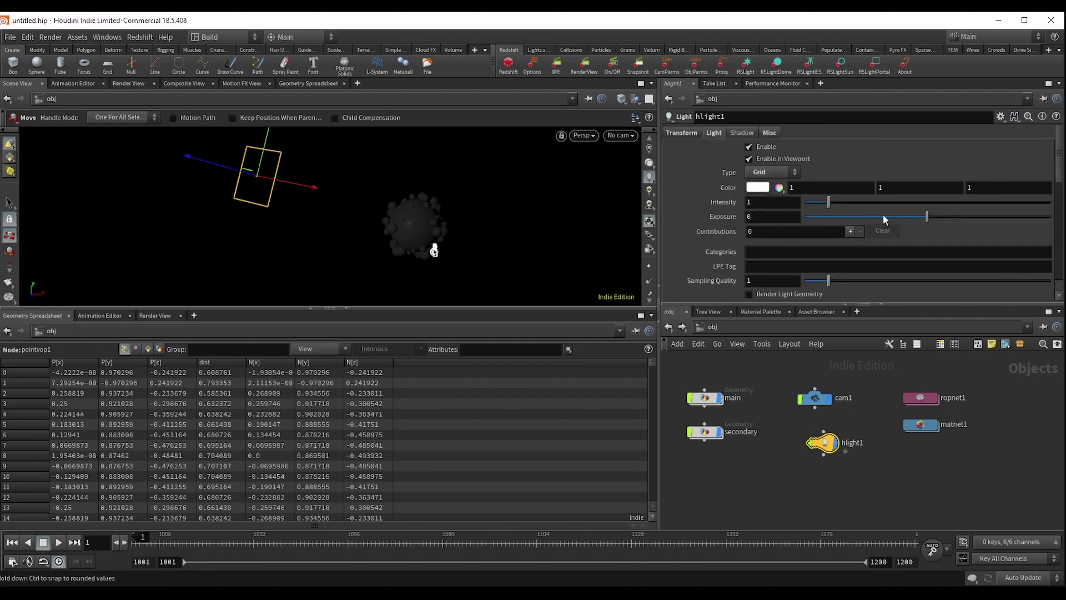
drag(927, 216, 927, 219)
- Look through cam1, nudge the light's X position, and set exposure to 4.65
mouse_move(828, 203)
mouse_down()
mouse_move(857, 208)
mouse_move(828, 202)
mouse_up()
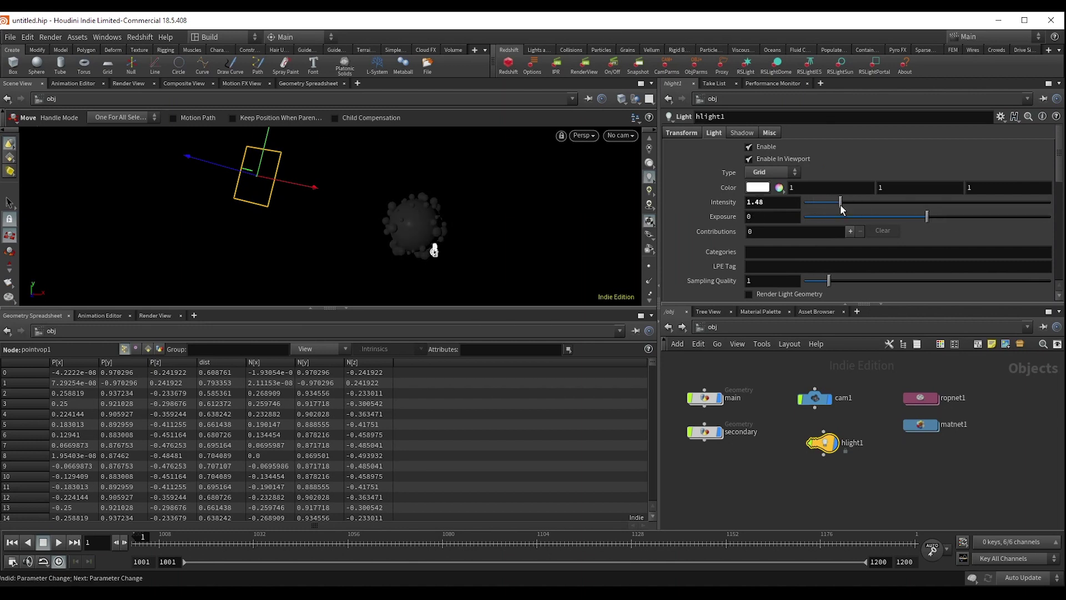
click(621, 134)
click(631, 190)
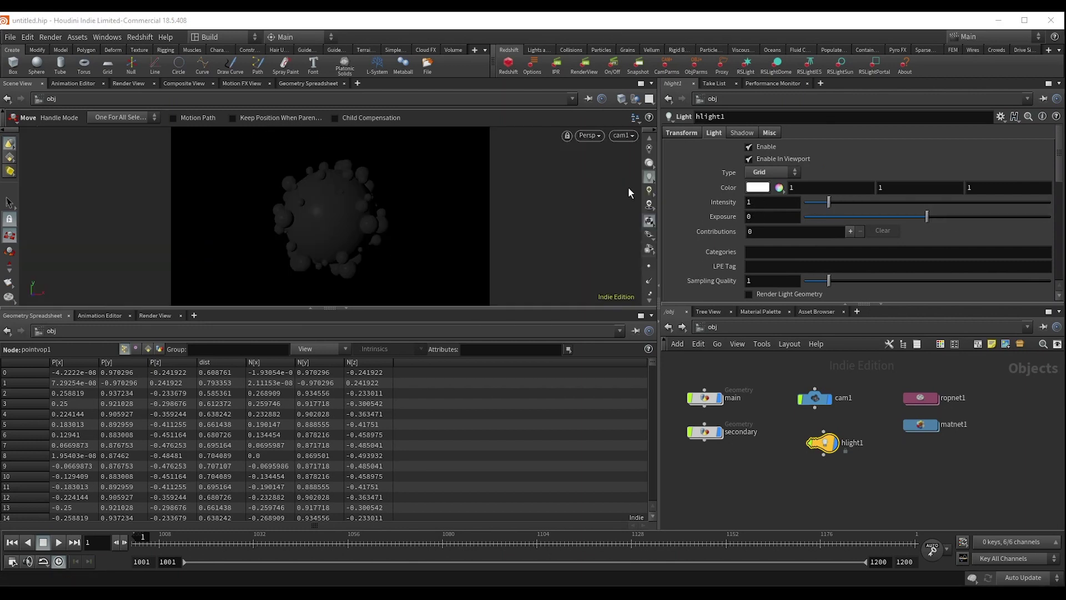
click(682, 132)
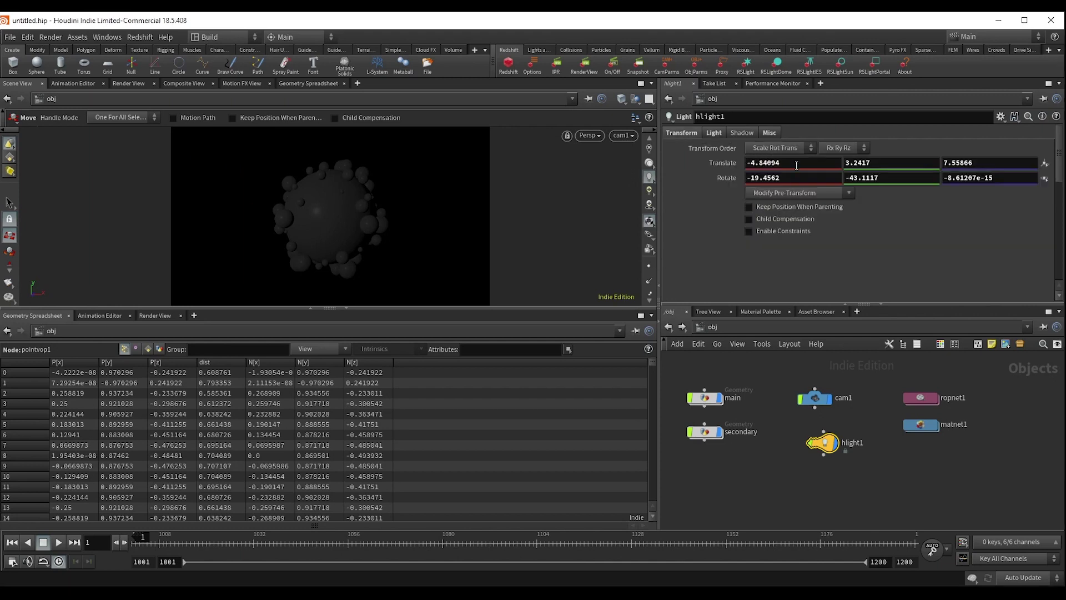
mouse_move(792, 163)
middle_down()
mouse_move(589, 164)
mouse_move(794, 146)
middle_up()
click(714, 132)
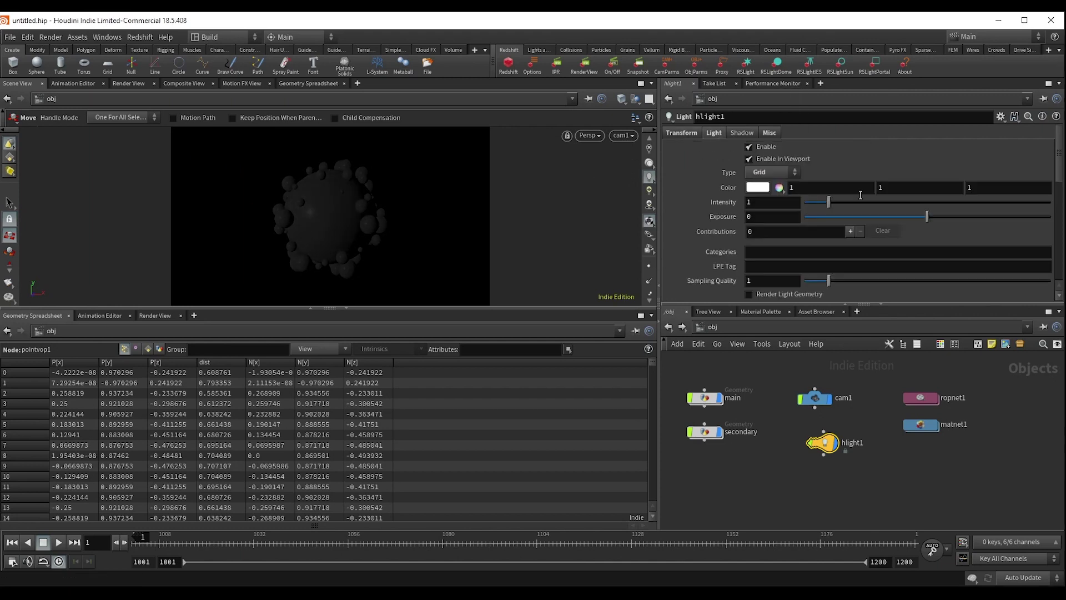
drag(956, 215, 996, 216)
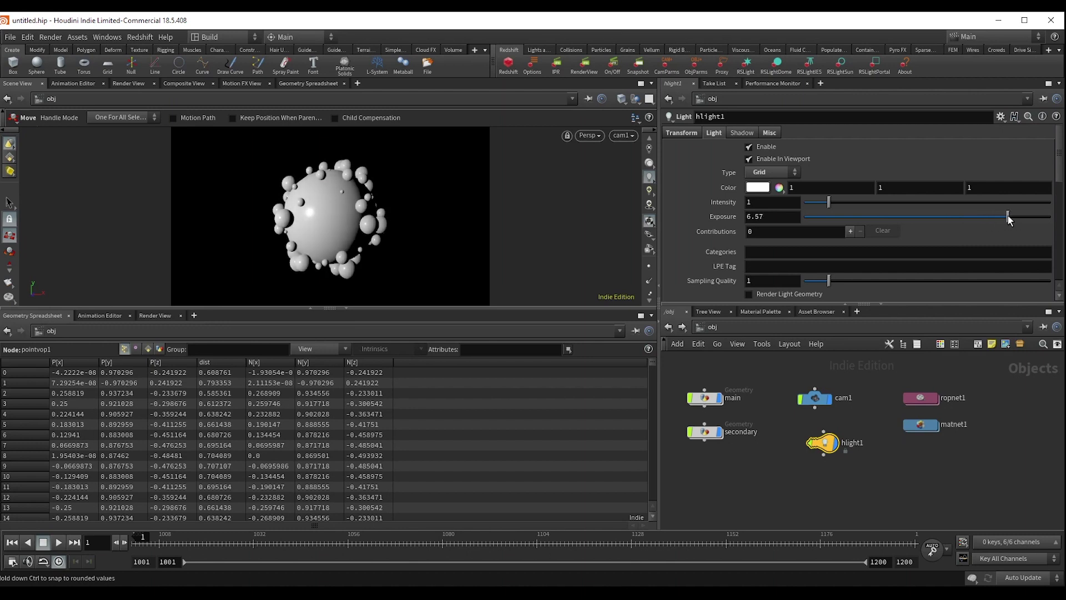
mouse_move(997, 216)
mouse_down()
mouse_move(962, 219)
mouse_move(984, 217)
mouse_up()
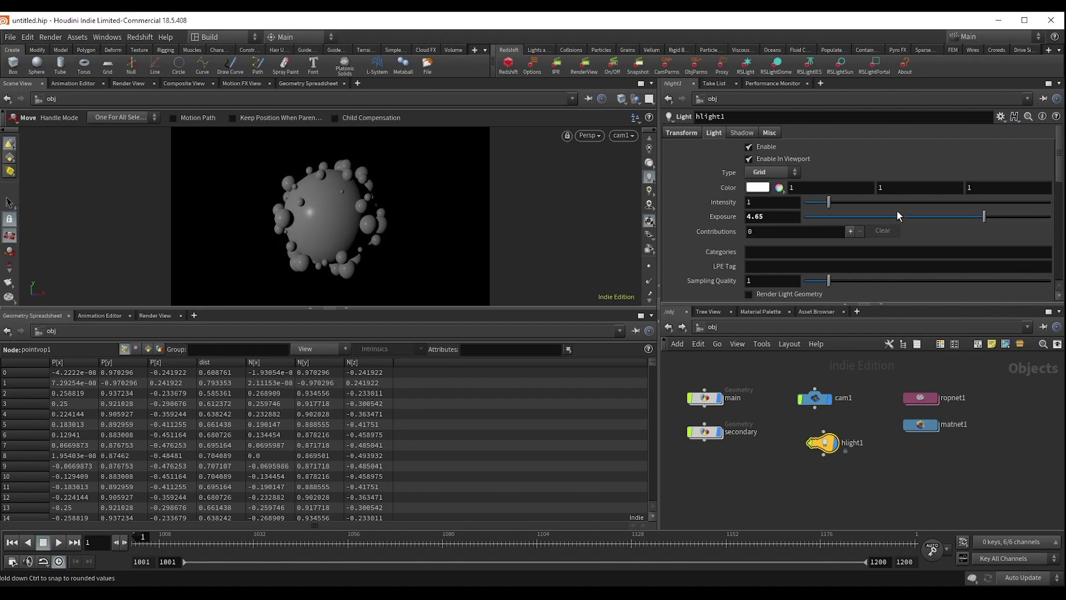
- Give hlight1 a warm, lightly saturated orange colour
click(765, 190)
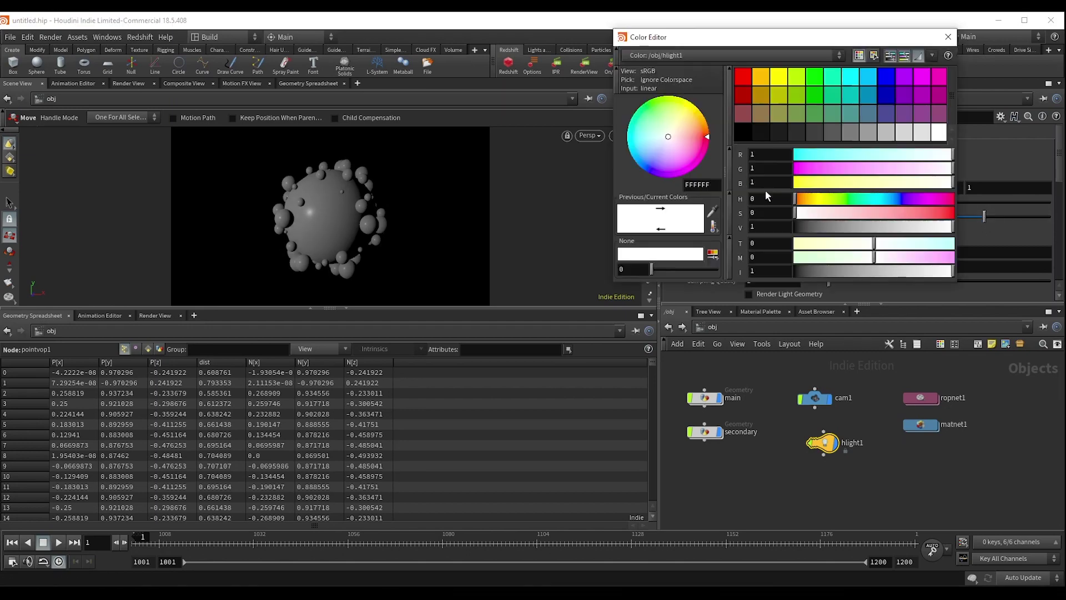
drag(753, 38, 811, 213)
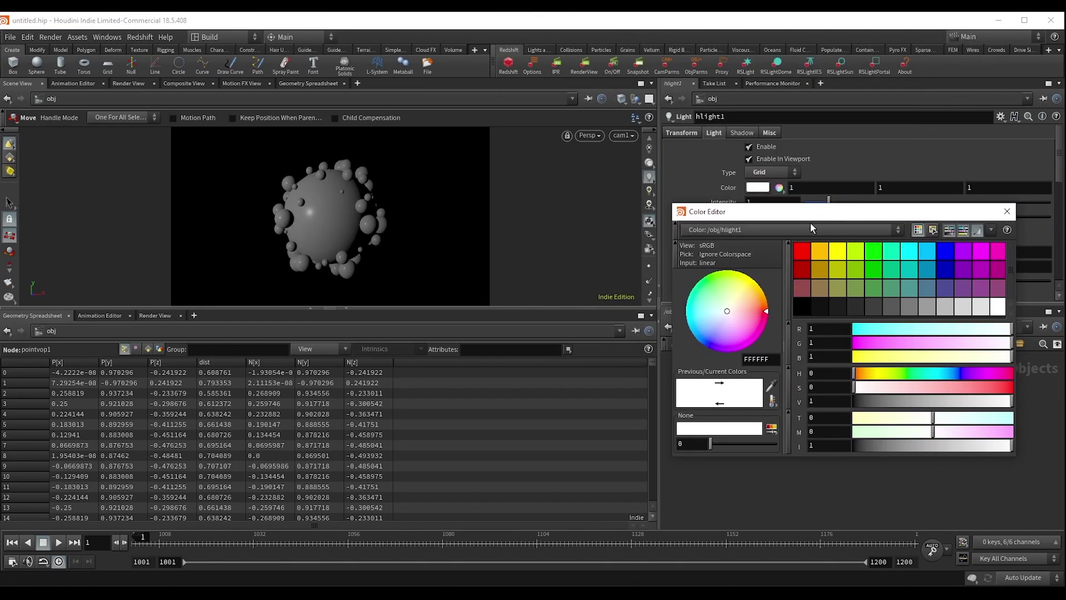
drag(860, 374, 889, 388)
click(894, 388)
click(1007, 211)
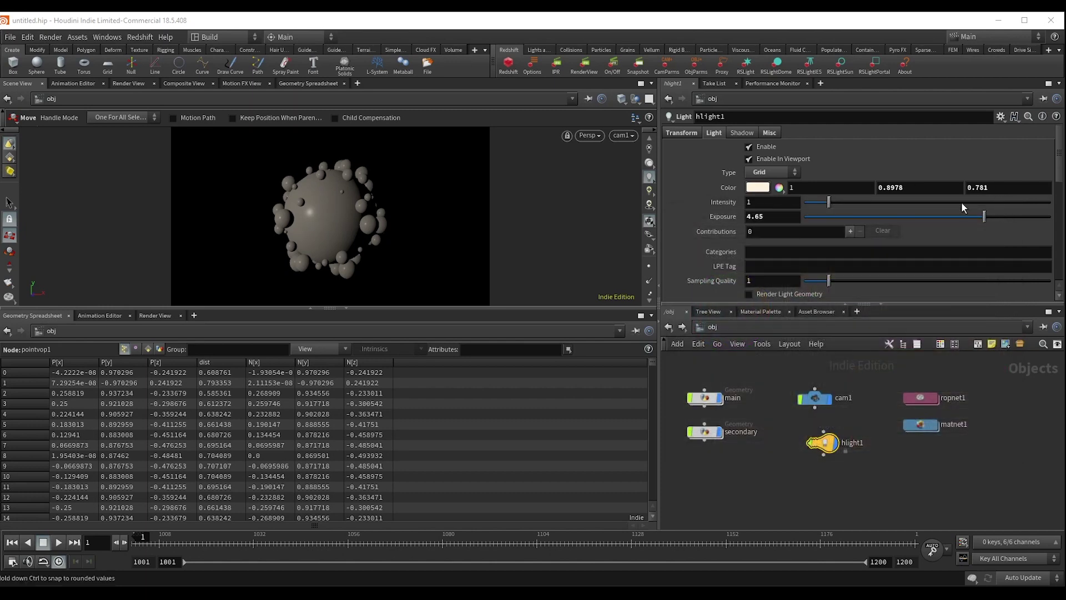
- Start a live interactive render of the sphere in the Render View
click(148, 316)
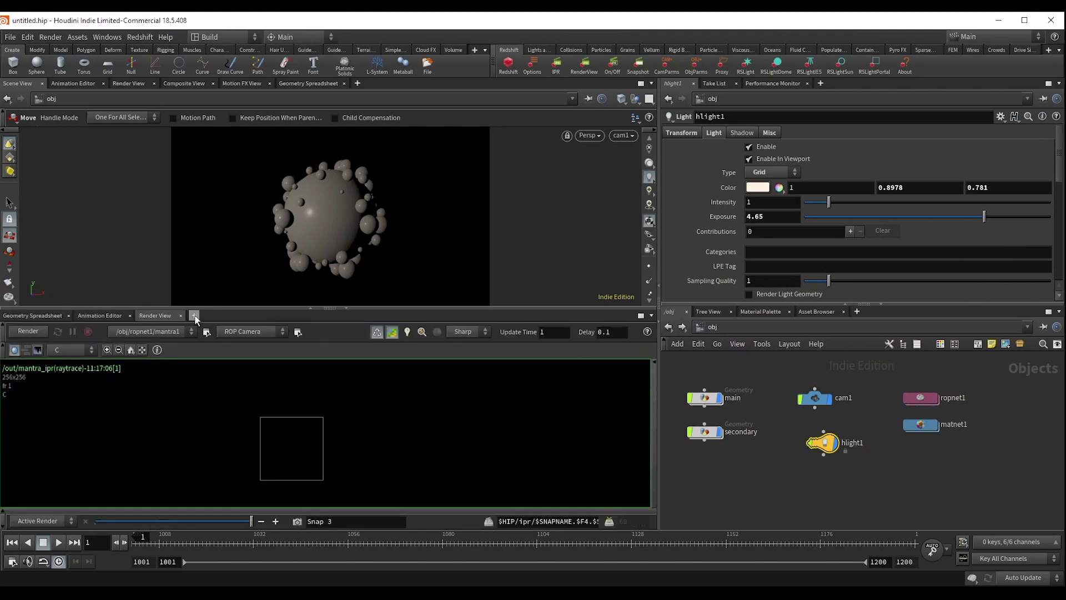
click(193, 316)
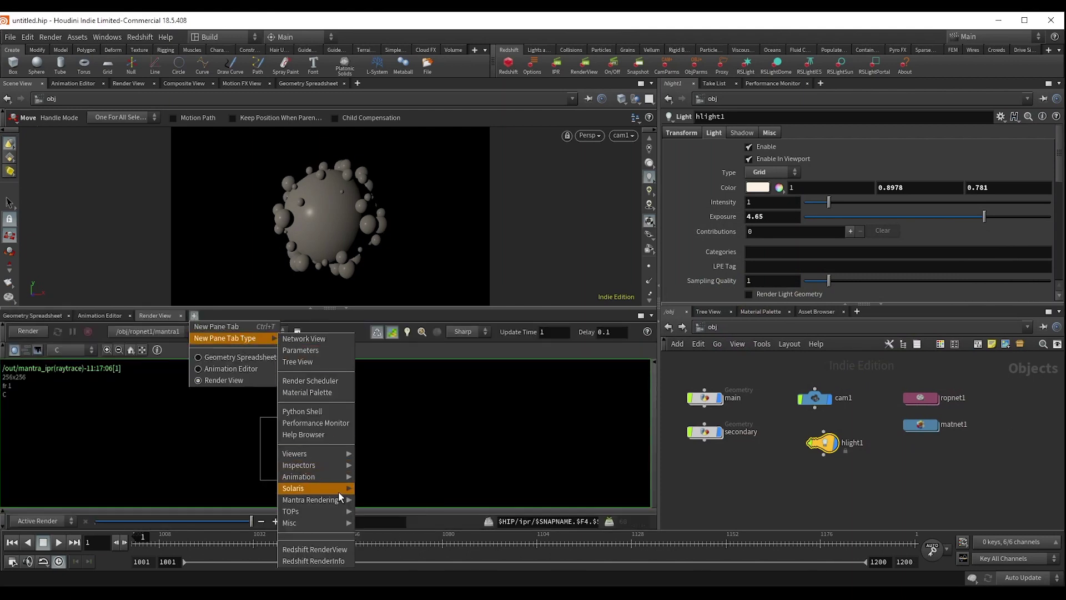
mouse_move(310, 500)
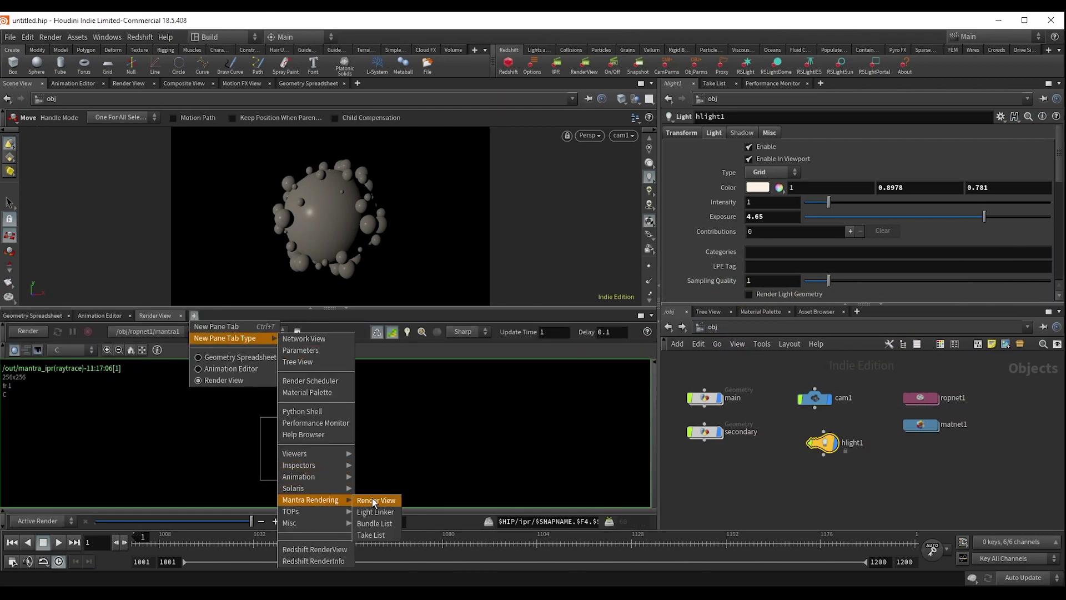
click(163, 313)
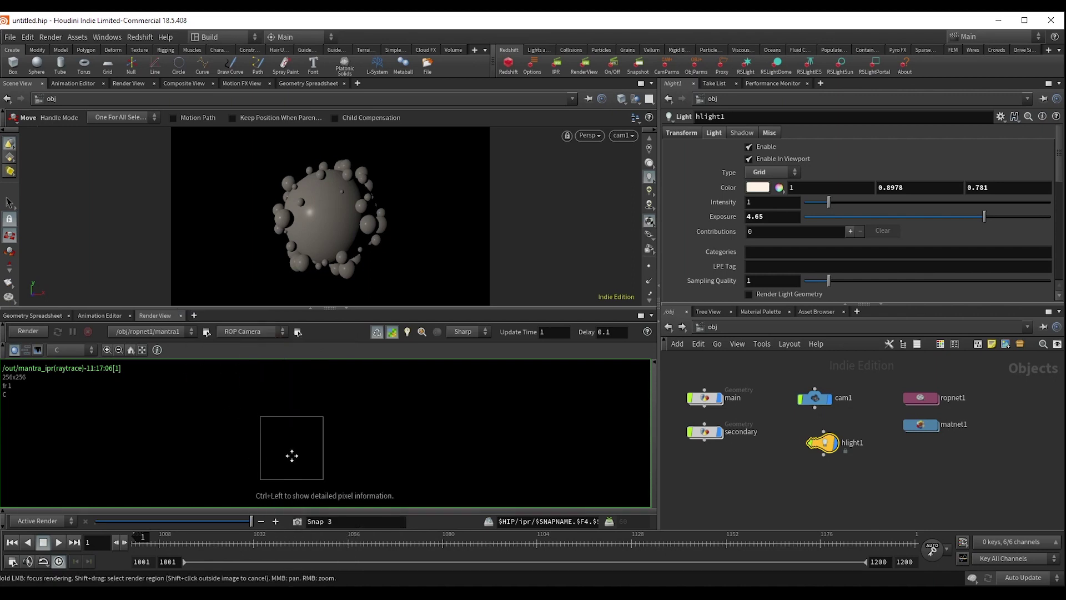
middle_drag(277, 453, 276, 447)
click(42, 331)
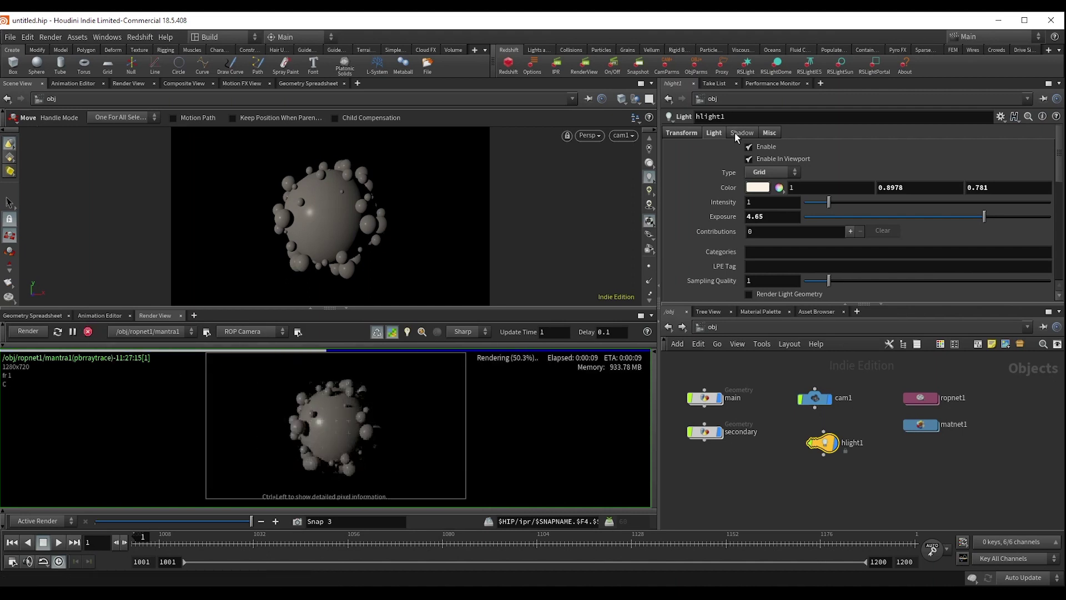
- Raise hlight1's Y position to 4.74, keeping exposure at 4.65
mouse_move(984, 216)
mouse_down()
mouse_move(933, 217)
mouse_move(981, 218)
mouse_up()
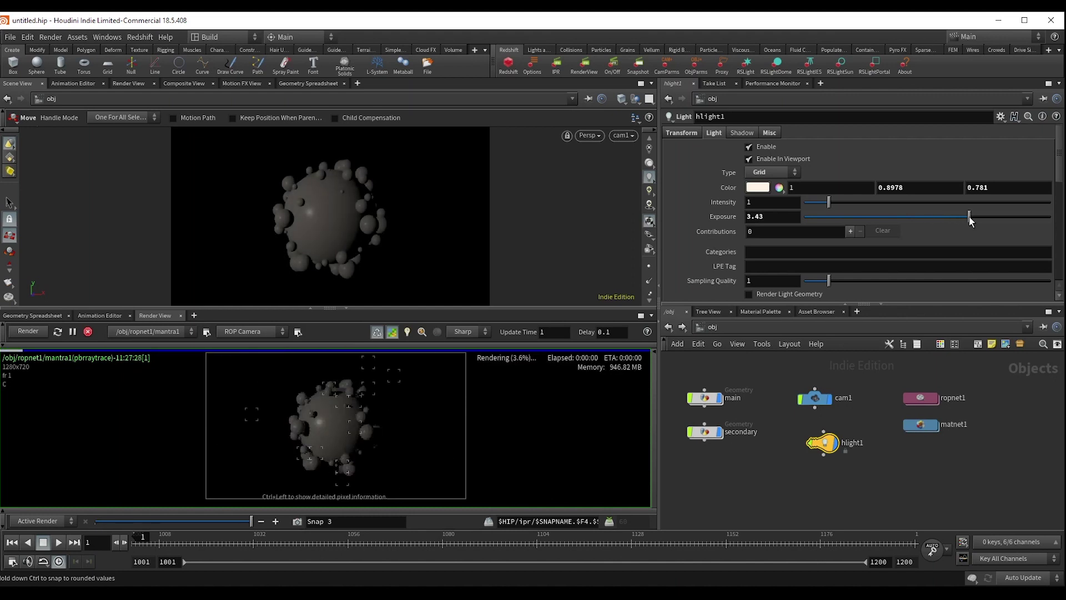
click(682, 133)
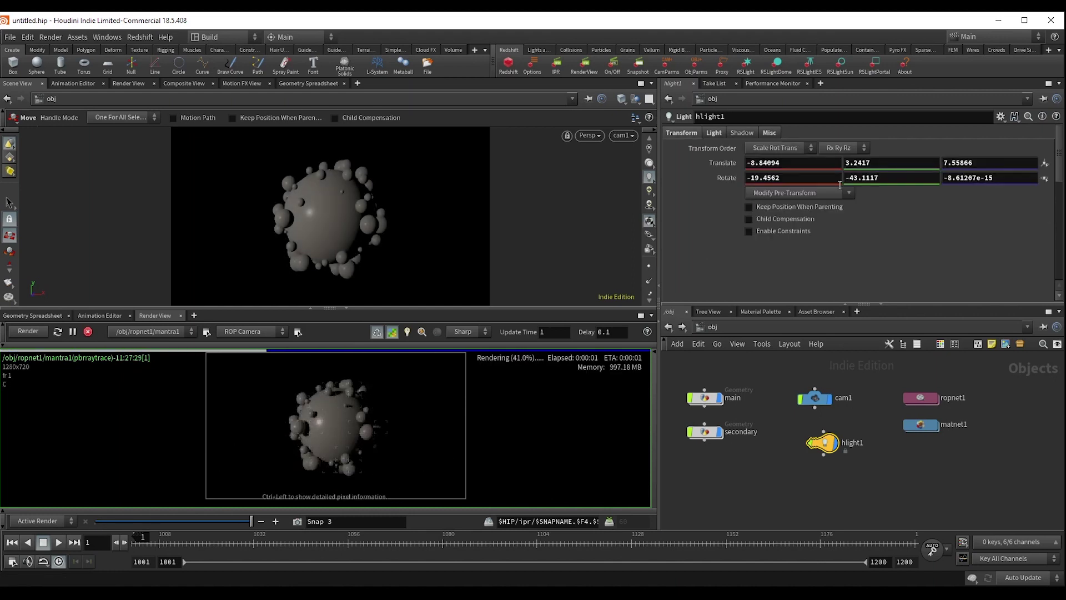
mouse_move(878, 165)
middle_down()
mouse_move(829, 168)
mouse_move(882, 169)
middle_up()
scroll(345, 405, up, 1)
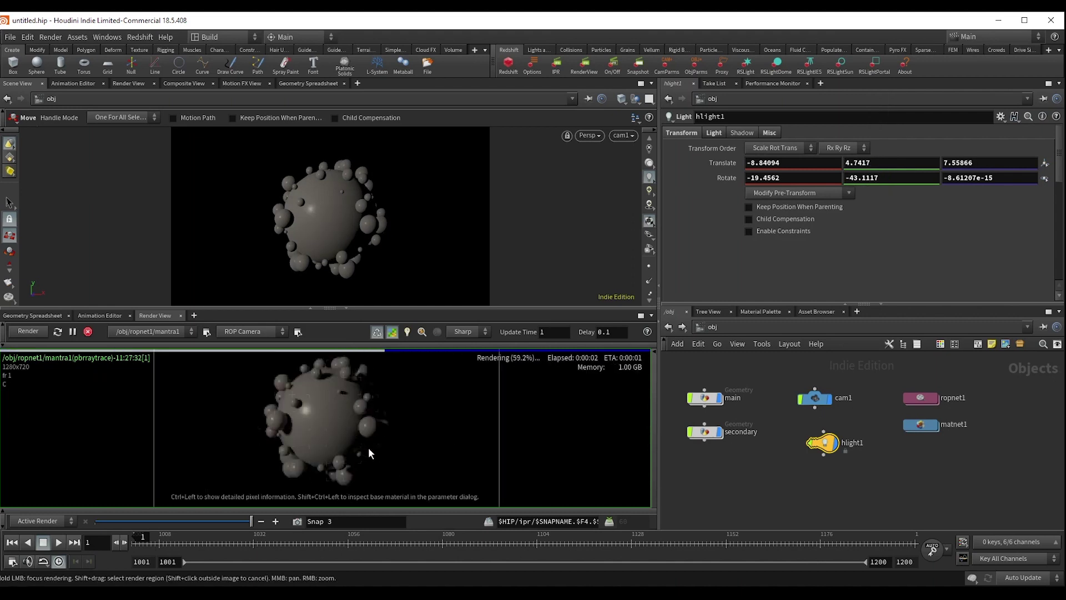
scroll(369, 447, up, 1)
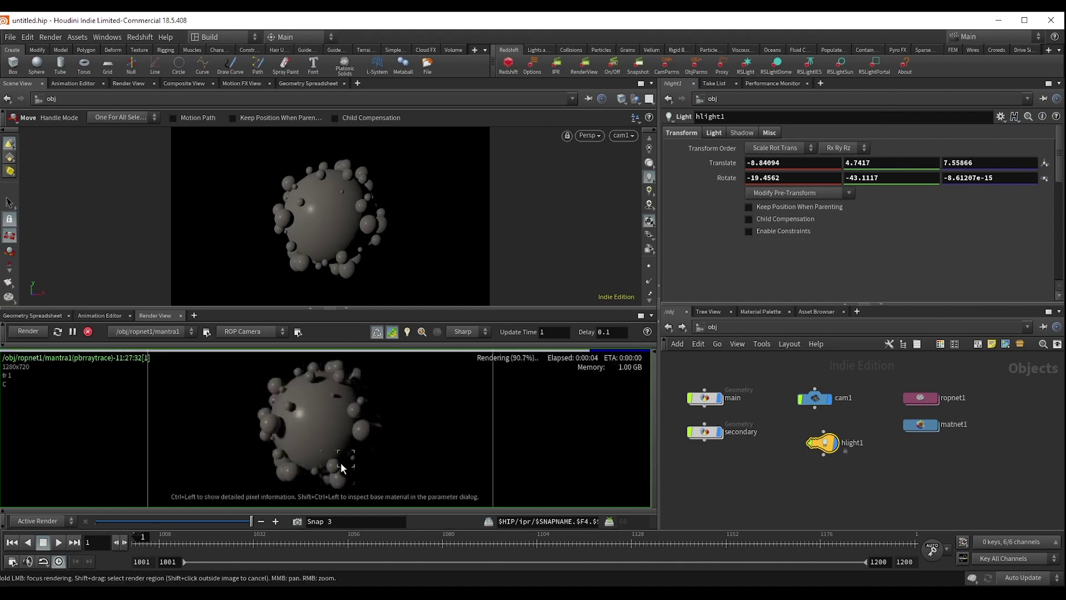
click(714, 132)
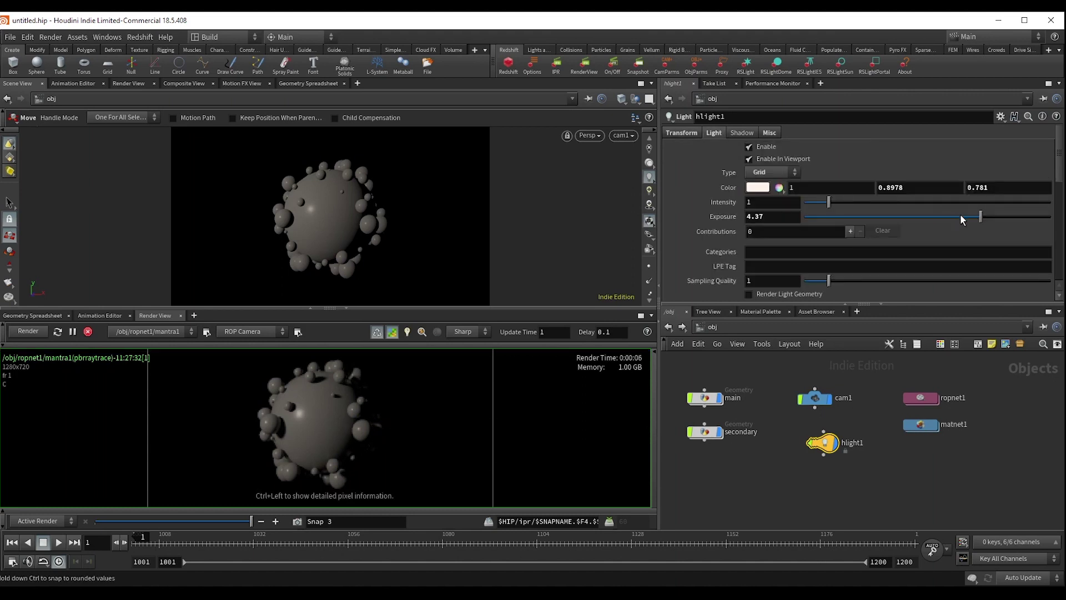
drag(975, 217, 983, 220)
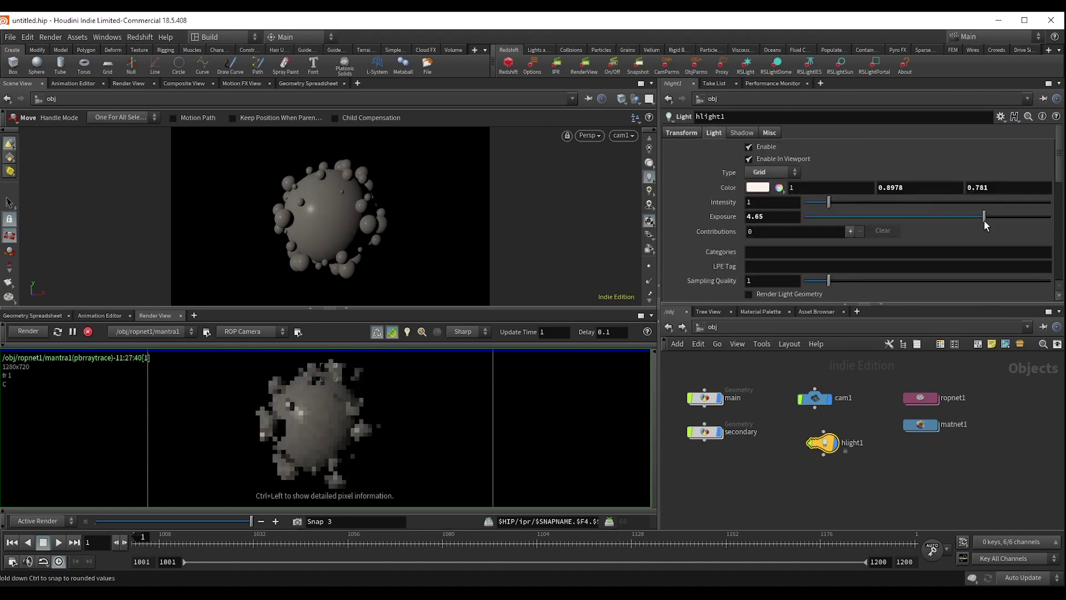
click(833, 490)
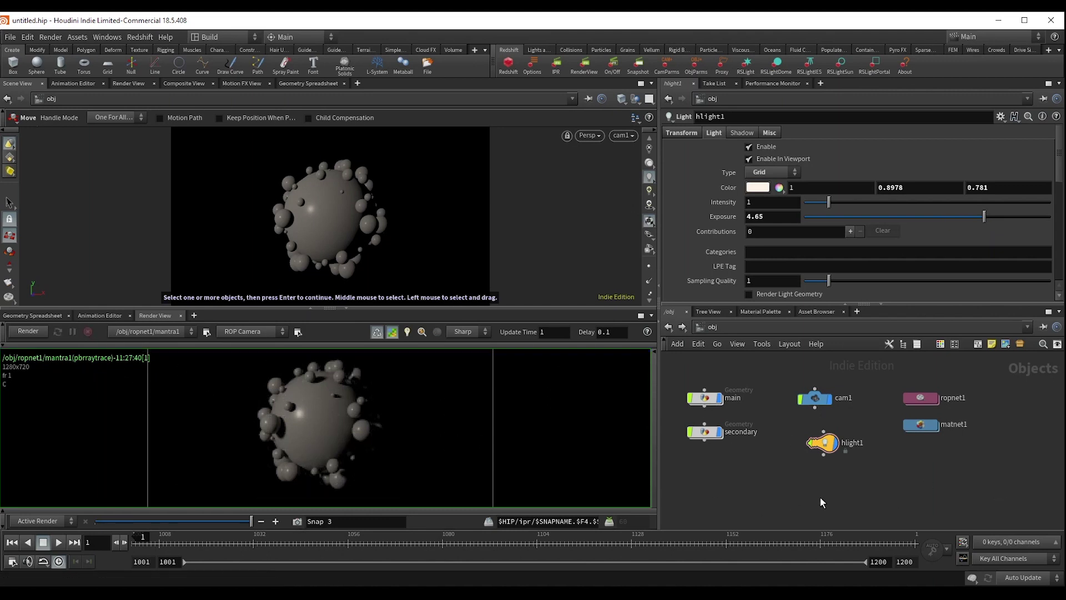
- Duplicate hlight1, renaming the original 'key' and the copy 'rim'
middle_drag(821, 500, 810, 467)
alt+drag(810, 435, 814, 474)
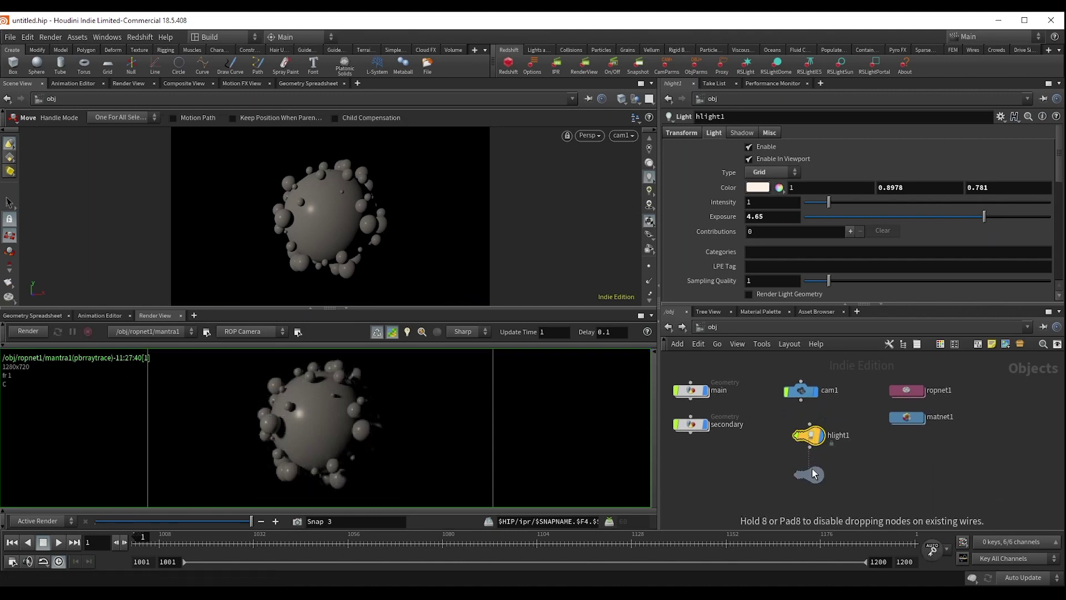
double_click(836, 434)
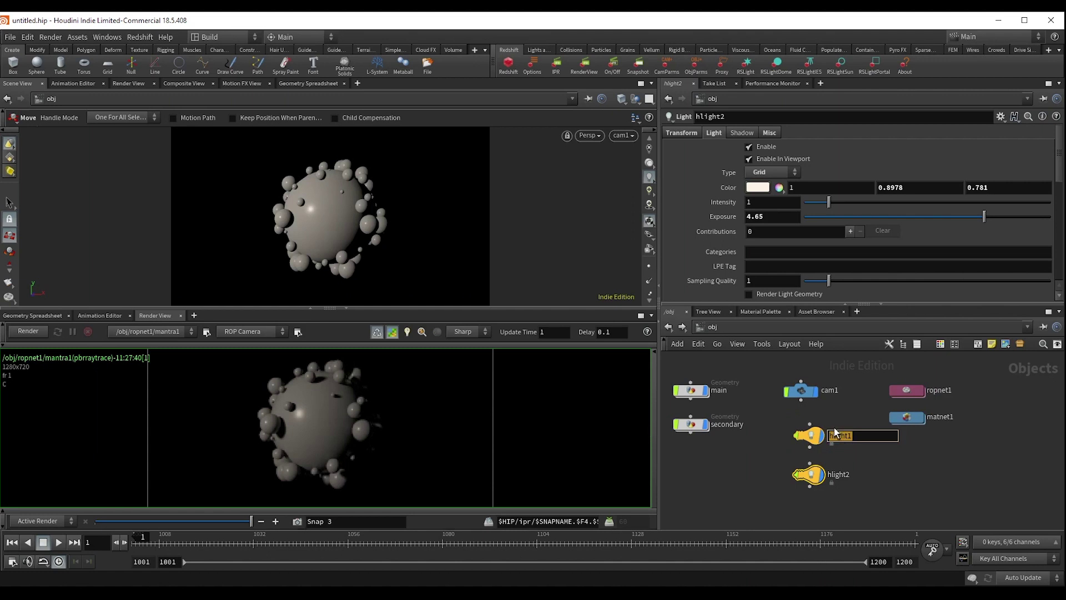
text(key)
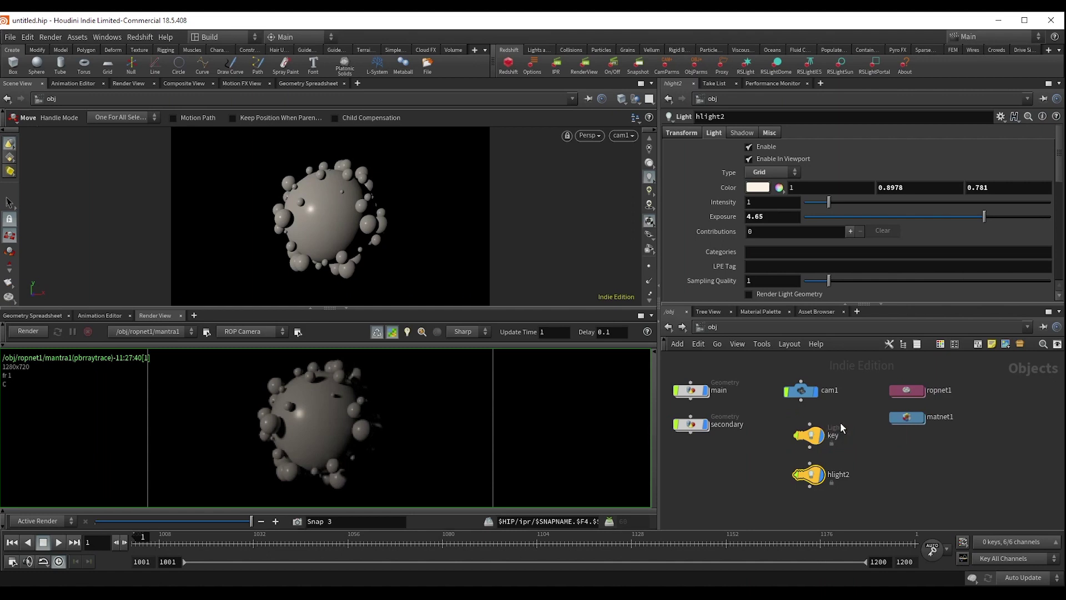
key(Return)
double_click(832, 475)
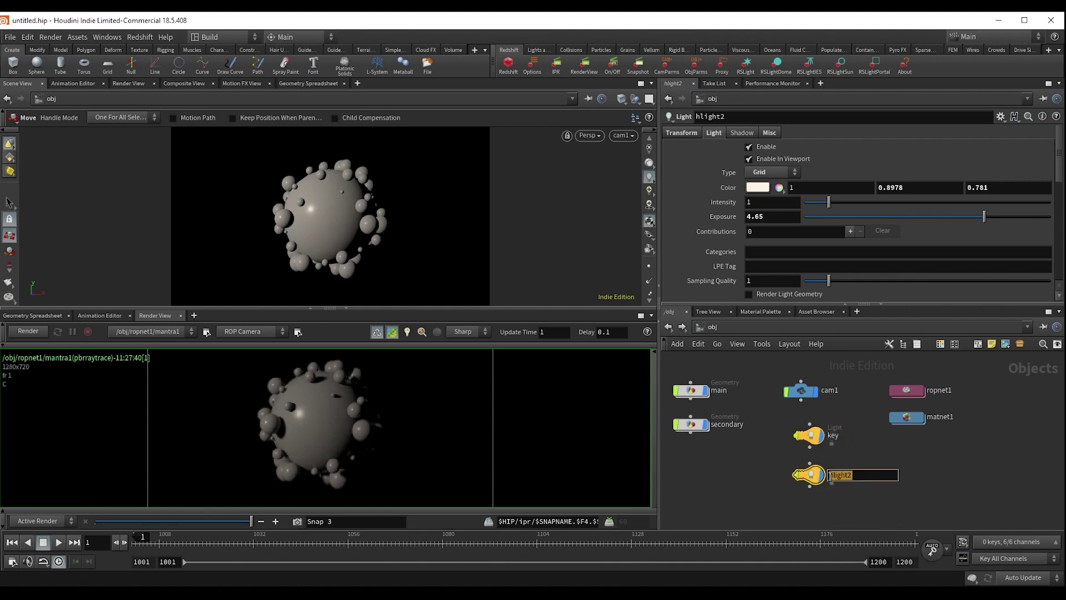
text(rim)
key(Return)
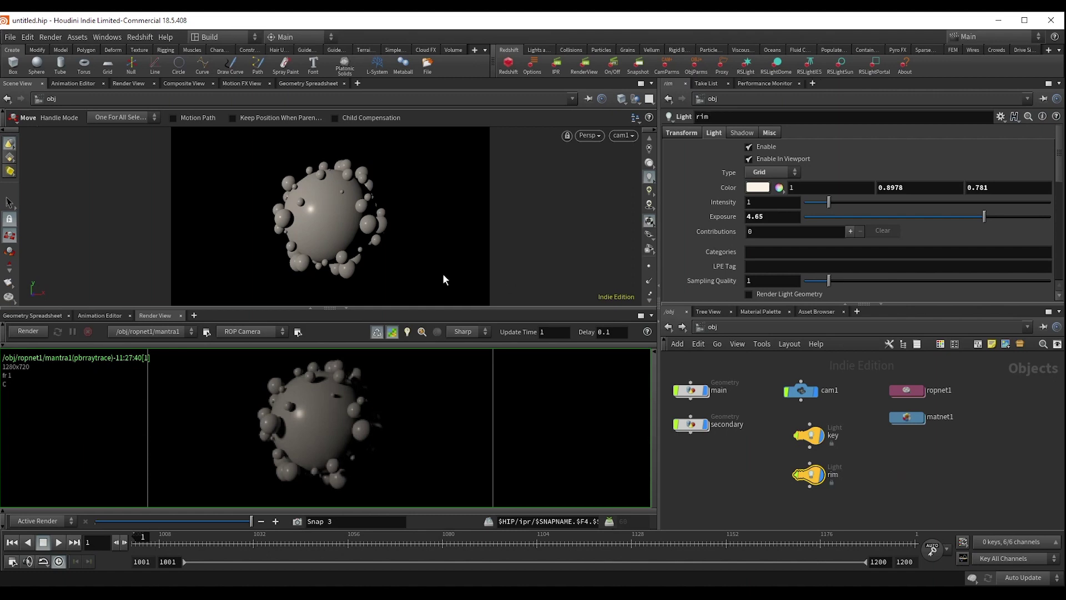
- Move the rim light beside the sphere and rotate it to face the sphere
key(Escape)
scroll(424, 230, up, 3)
mouse_move(424, 230)
mouse_down()
mouse_move(501, 223)
mouse_move(212, 171)
mouse_up()
key(t)
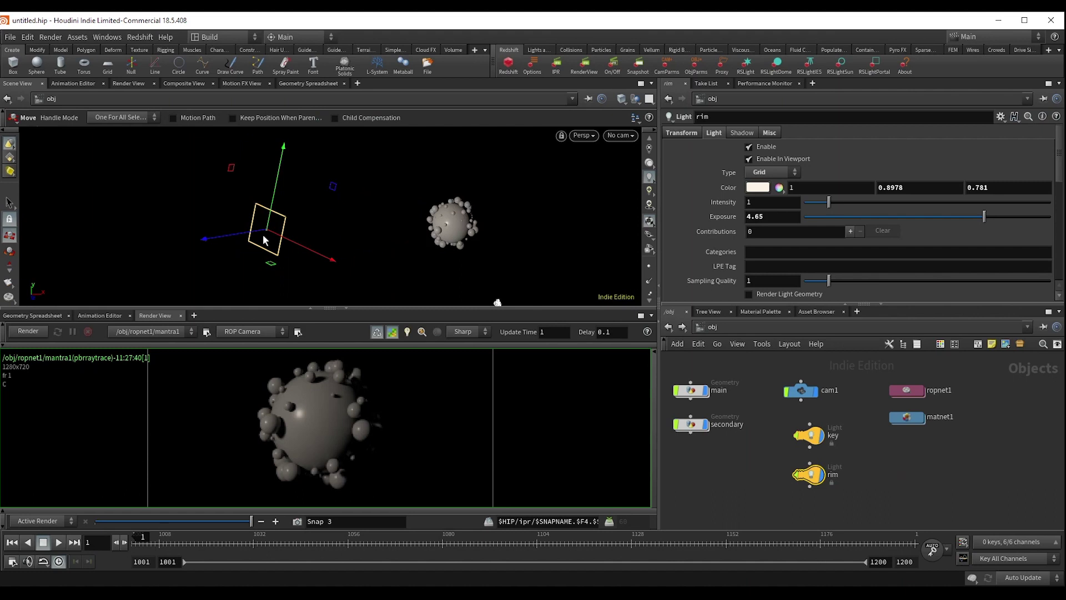
drag(263, 240, 523, 206)
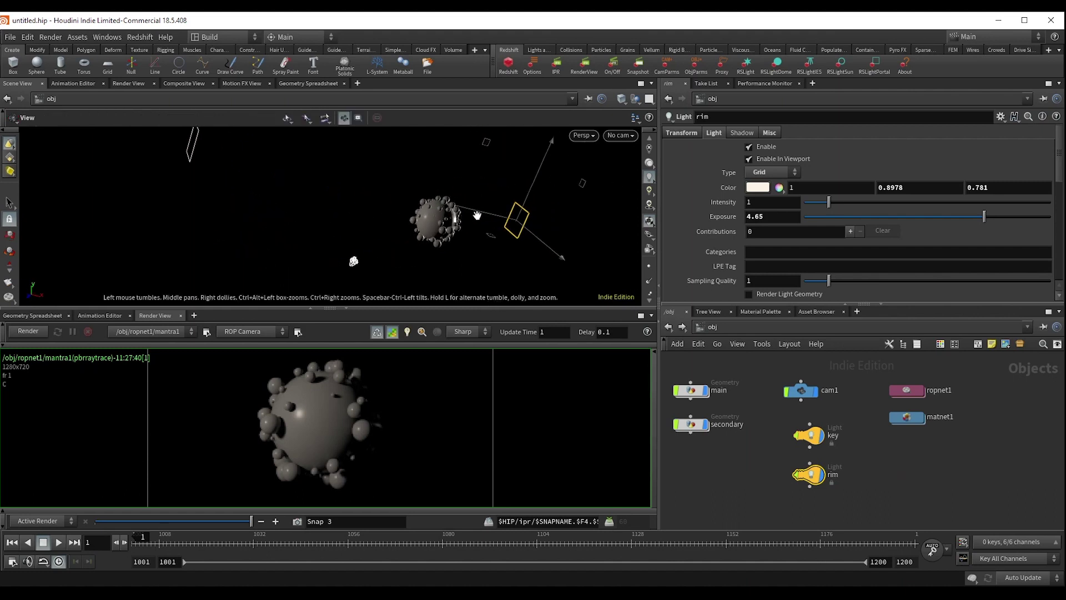
key(r)
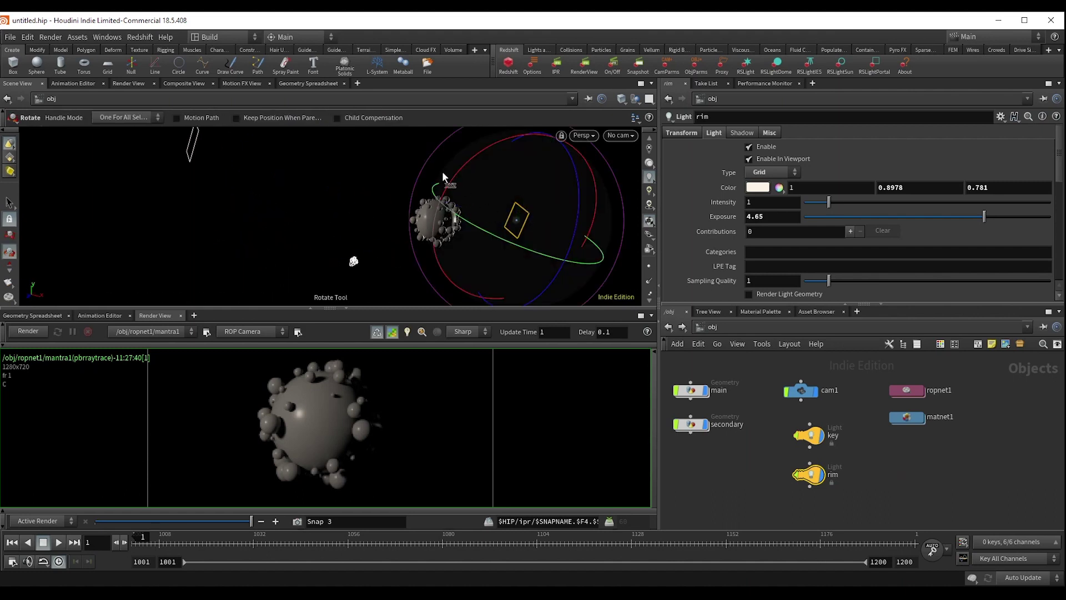
drag(459, 168, 509, 221)
key(t)
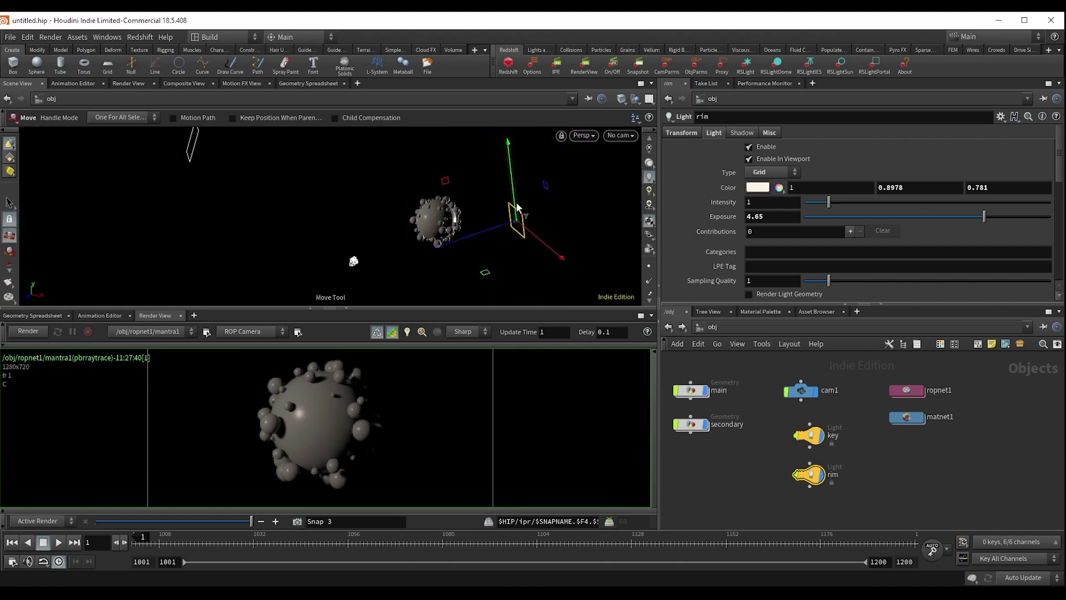
- Set the rim light's area size to 5.1 by 2 and view through cam1
click(613, 135)
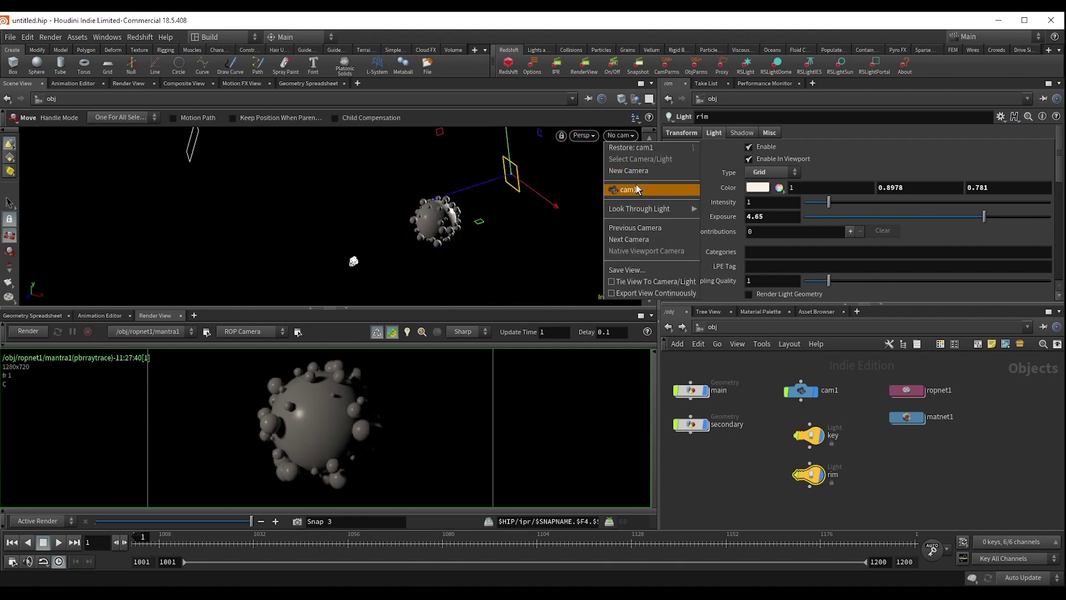
click(711, 133)
click(704, 135)
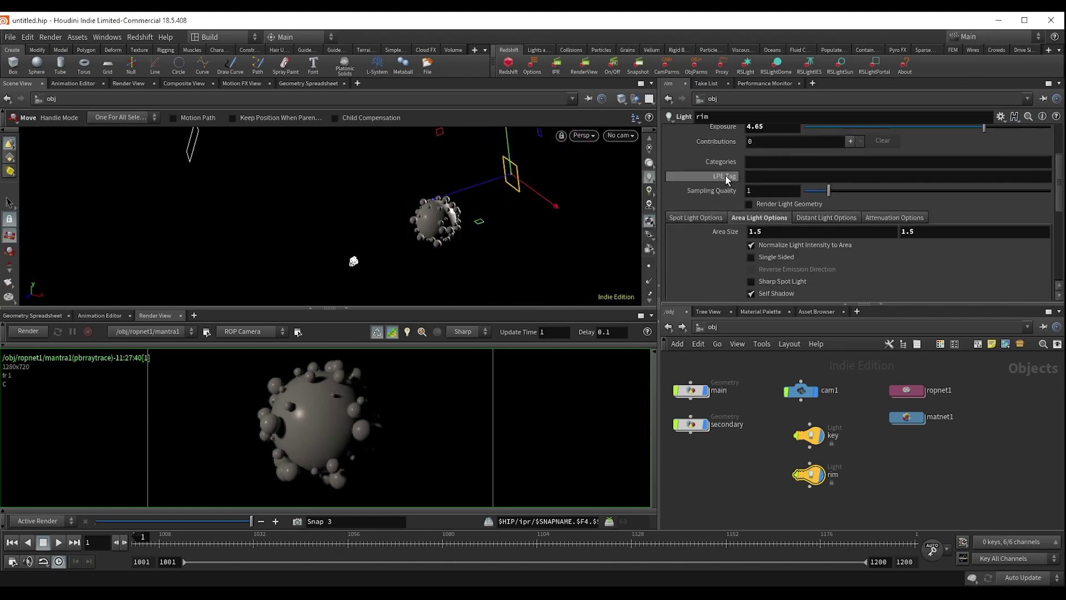
middle_drag(782, 234, 859, 235)
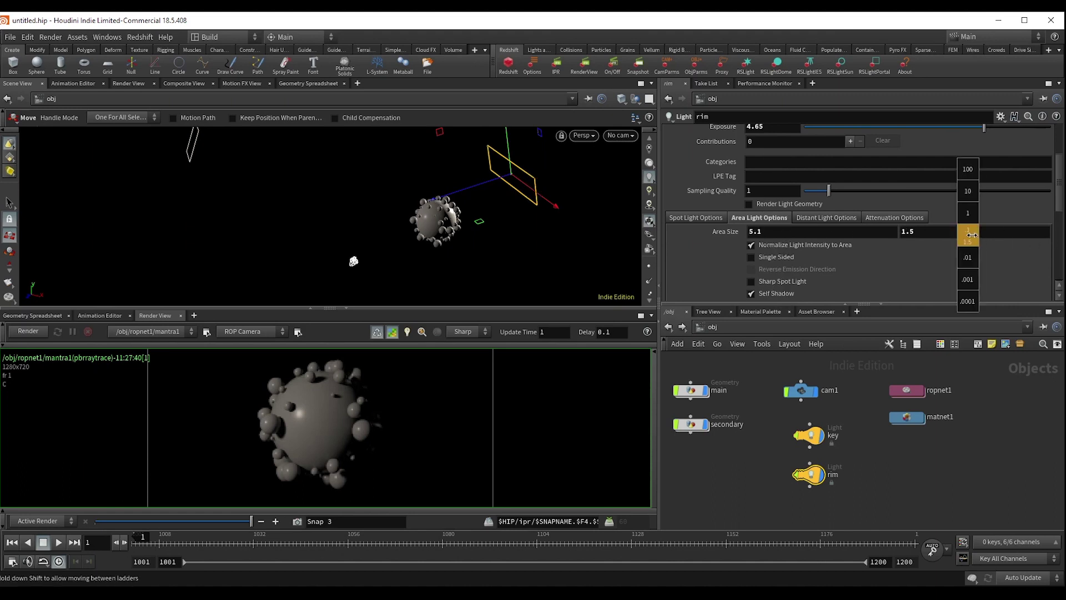
click(620, 134)
click(637, 189)
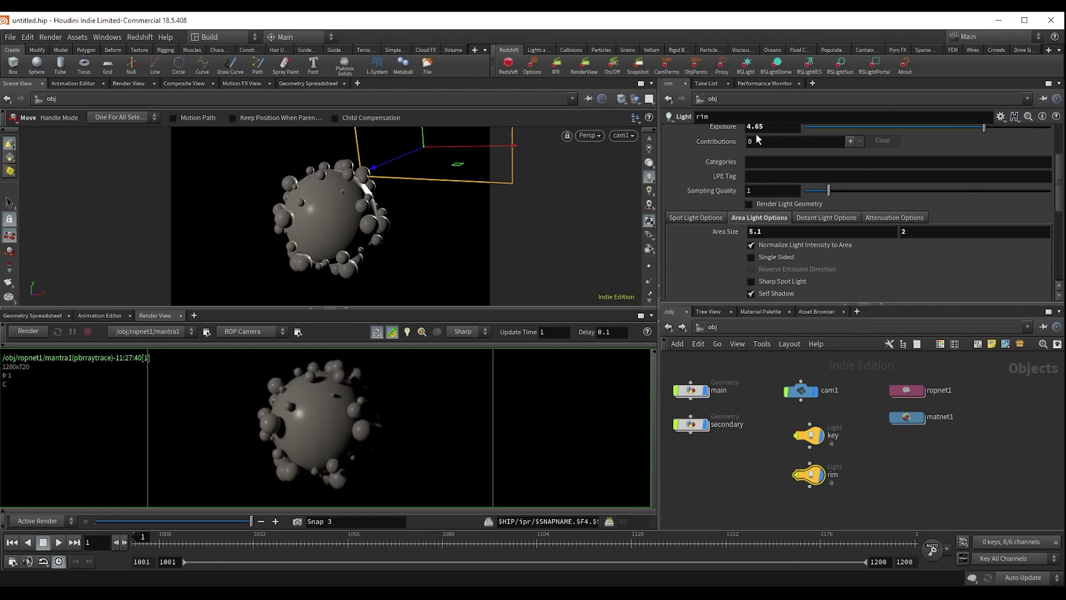
scroll(746, 159, up, 5)
- Tint the rim light pale blue and lower its exposure to 3.43
click(758, 187)
click(942, 373)
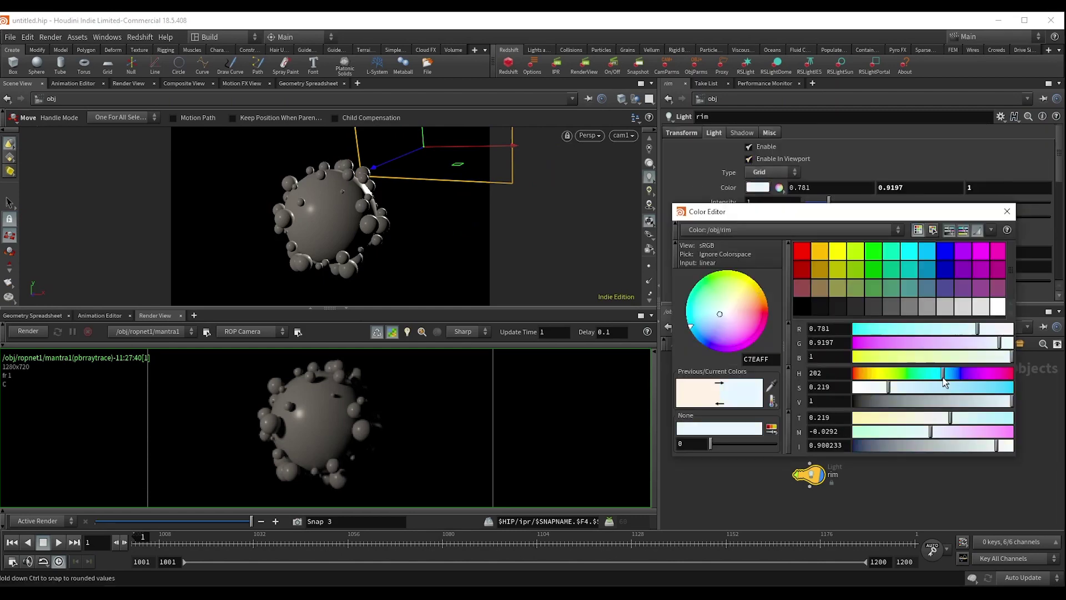
alt+drag(634, 171, 443, 183)
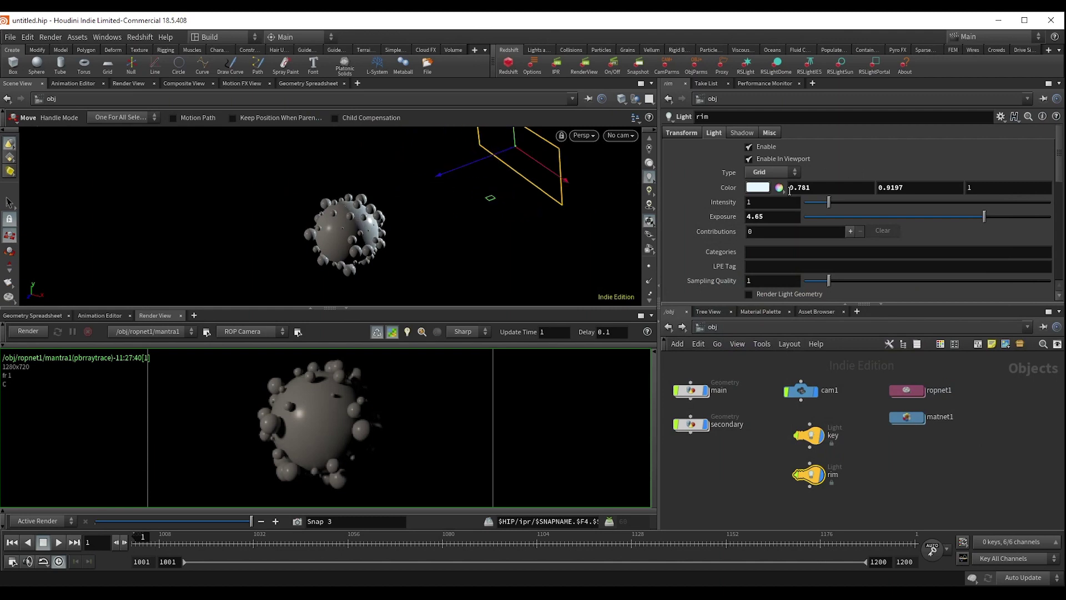
drag(983, 216, 969, 216)
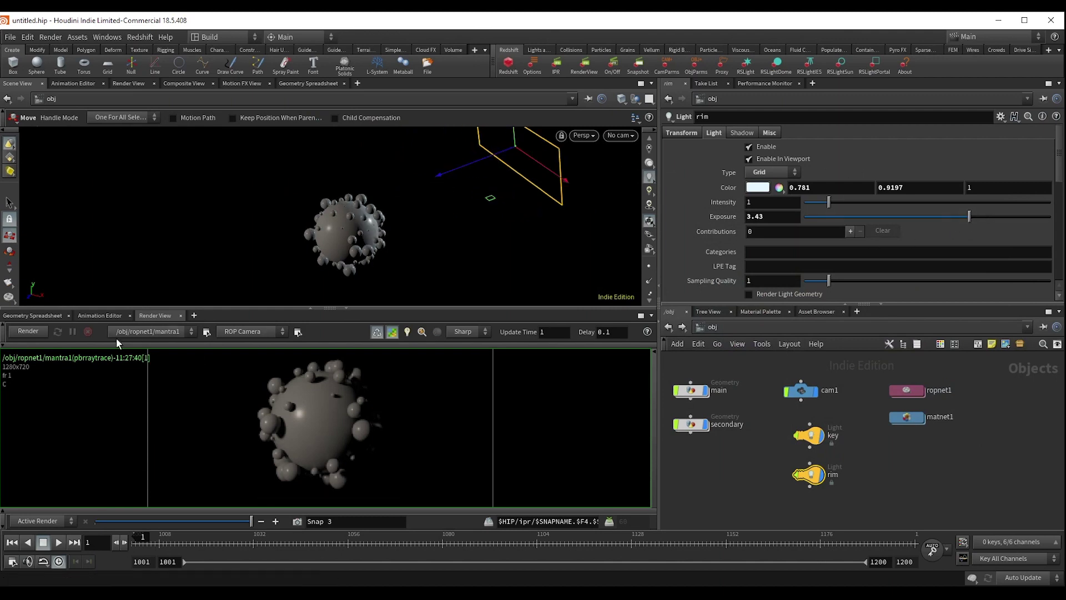
- Start the Render View preview and look through cam1 in the viewport
click(26, 332)
click(621, 135)
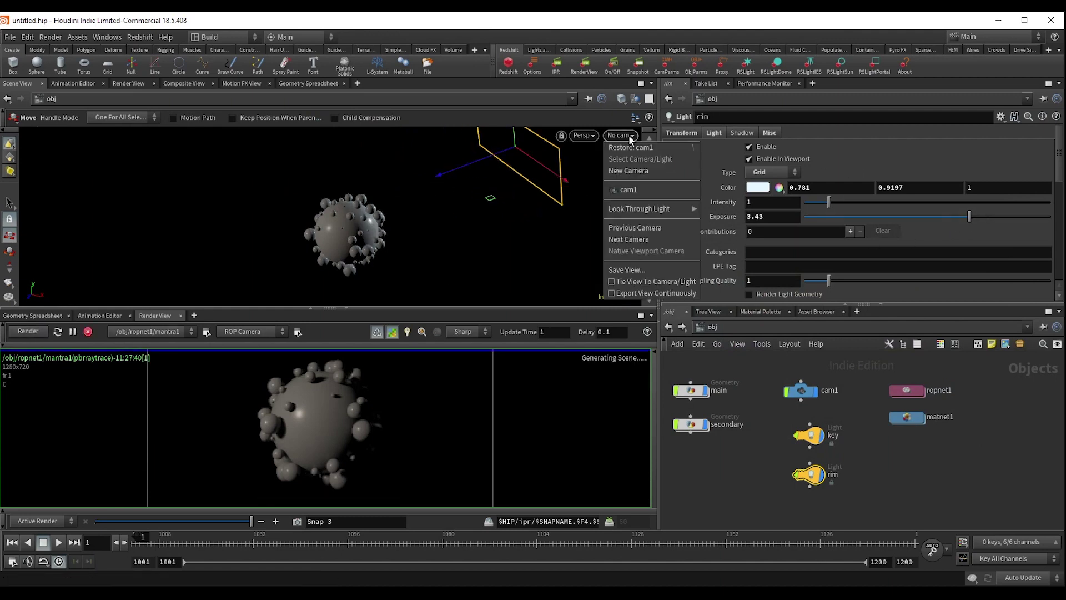
click(633, 190)
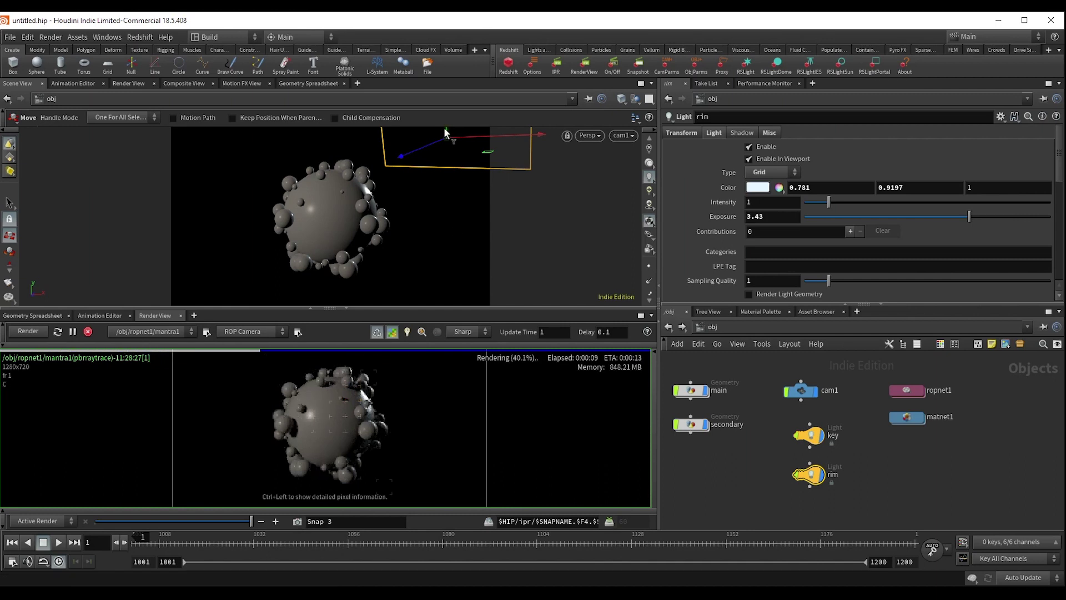
- Move the rim light slightly lower and drop its exposure to 2.63
mouse_move(444, 128)
mouse_down()
mouse_move(438, 161)
mouse_move(415, 159)
mouse_up()
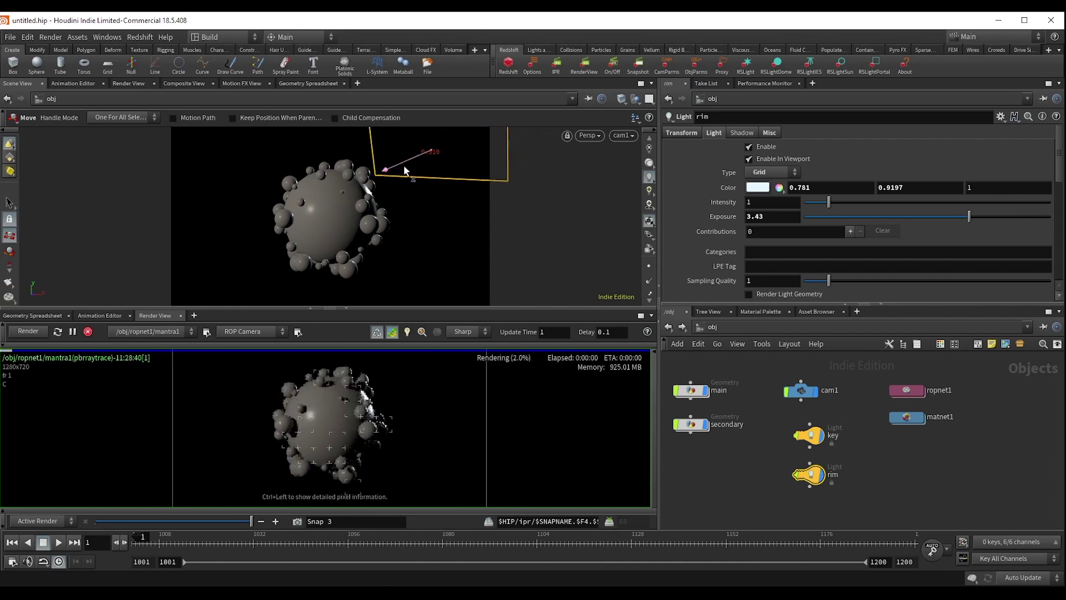
drag(969, 216, 959, 216)
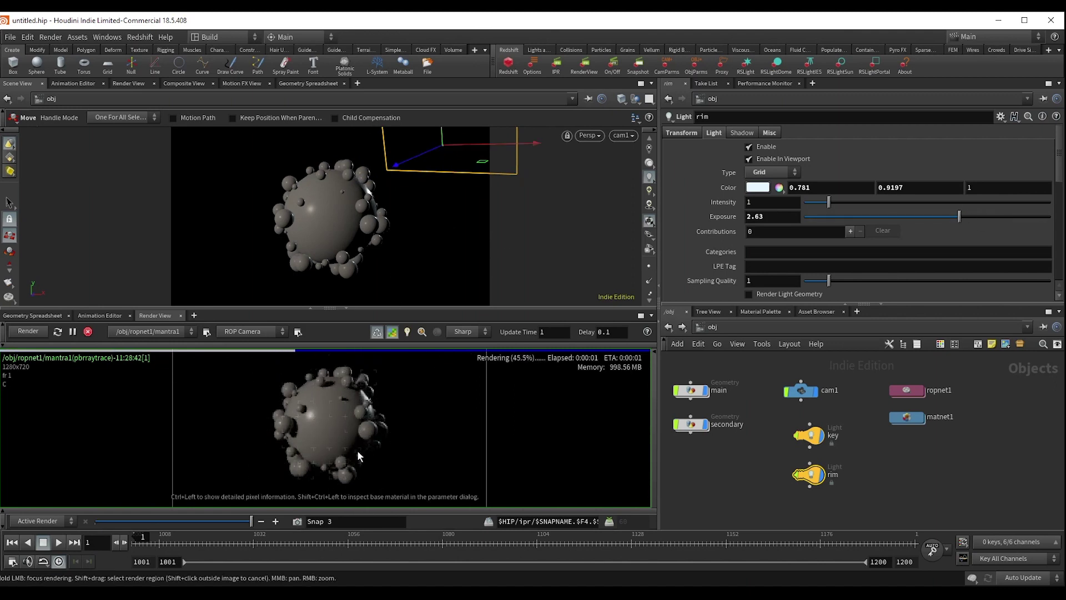
scroll(363, 459, up, 3)
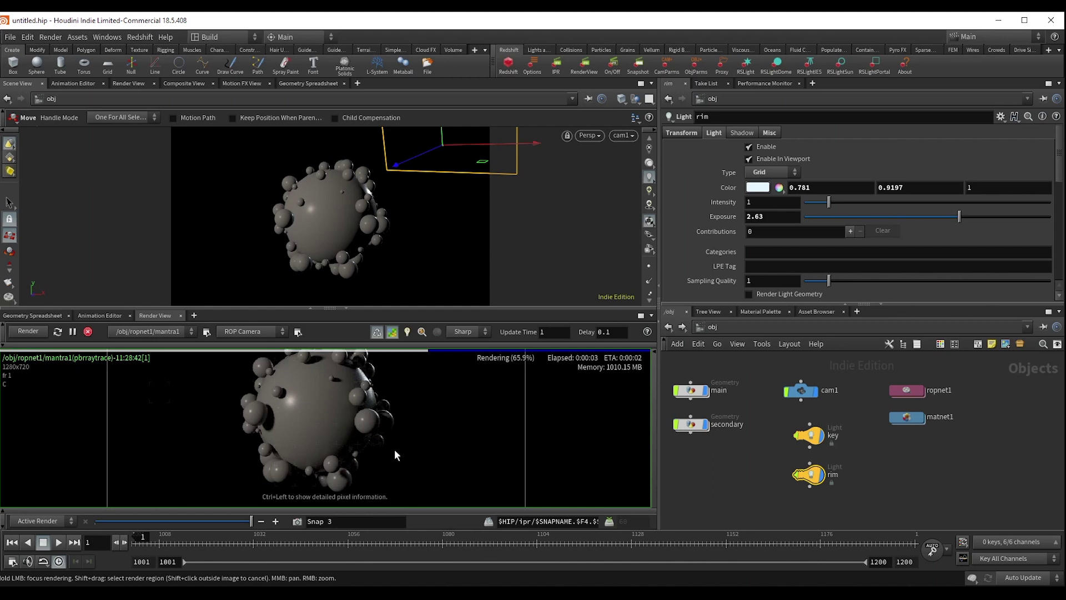
scroll(396, 457, down, 2)
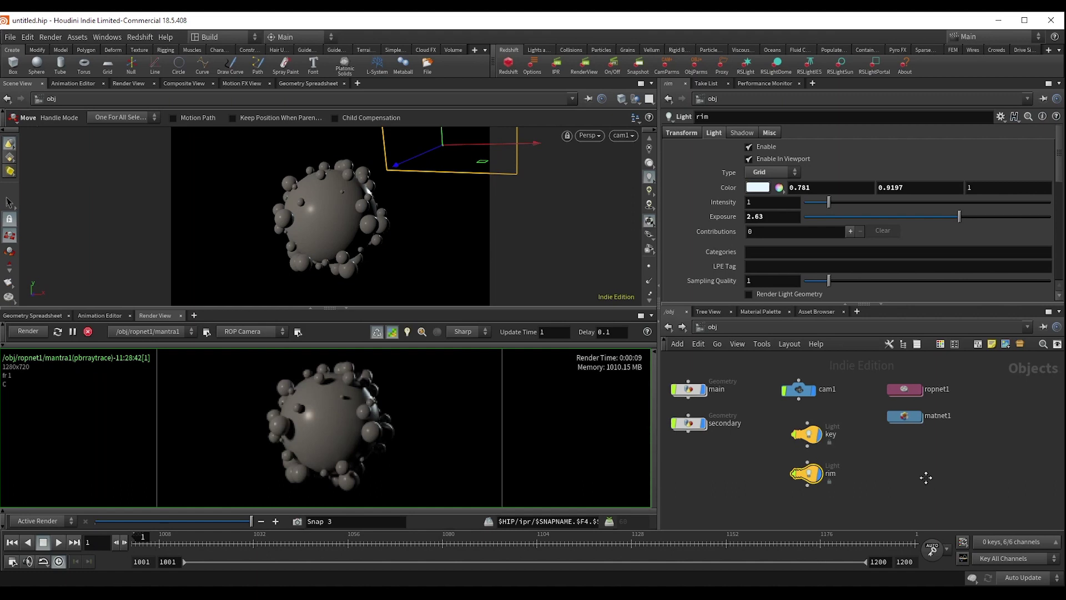
- Shift the node network view slightly and deselect all objects
middle_drag(916, 470, 904, 459)
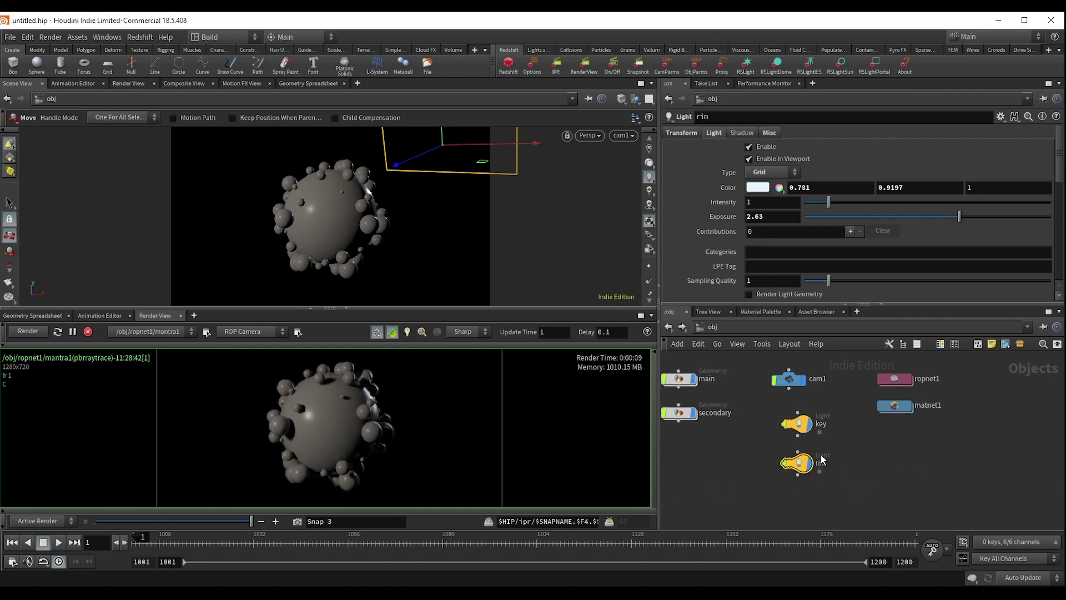
click(898, 453)
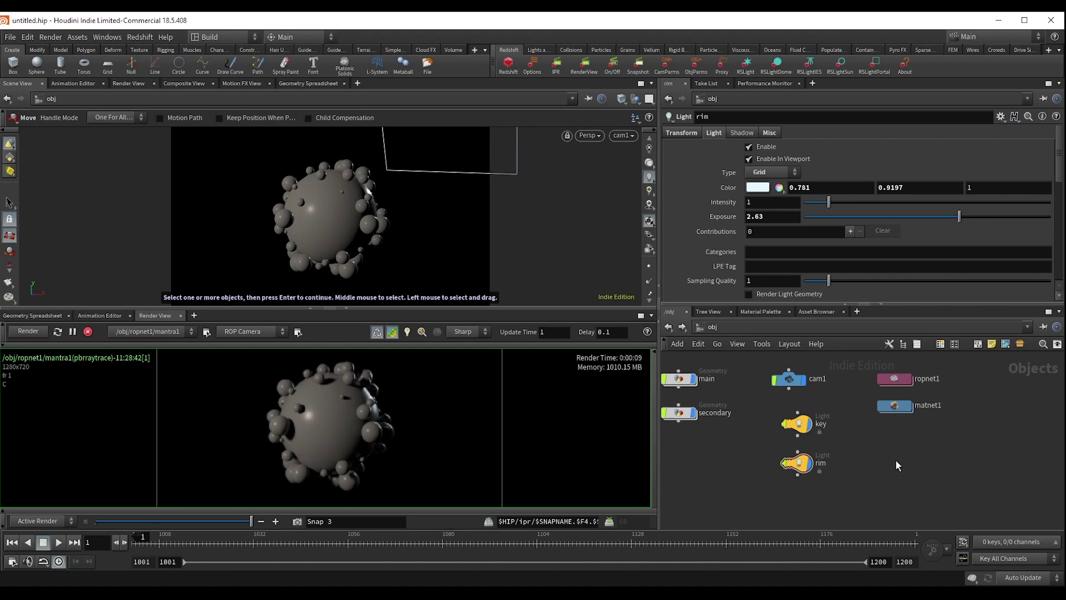
- Add an environment light node to the network
key(Tab)
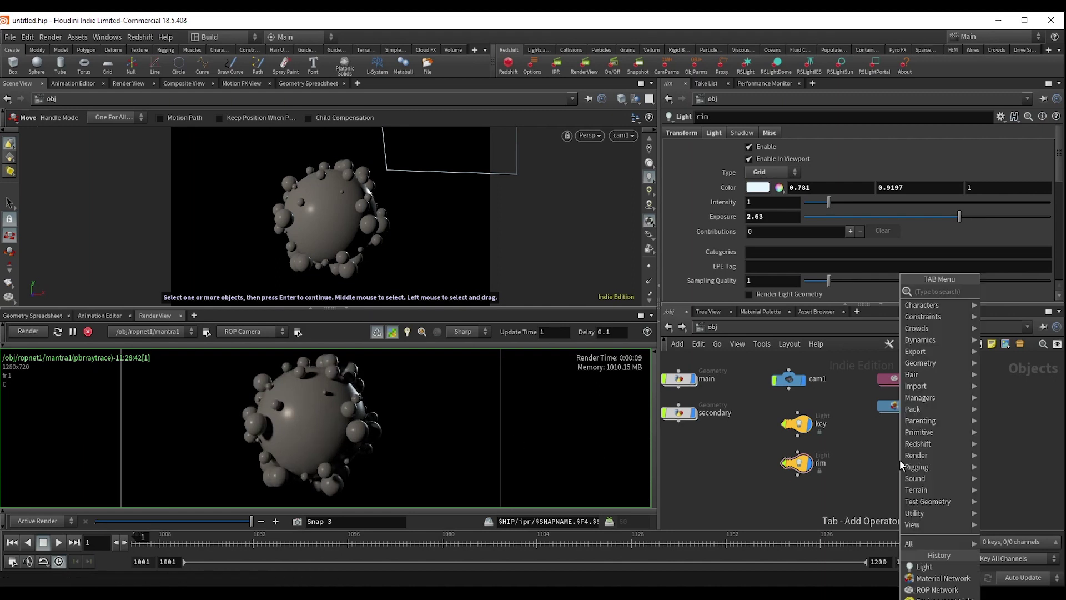
text(env)
key(Return)
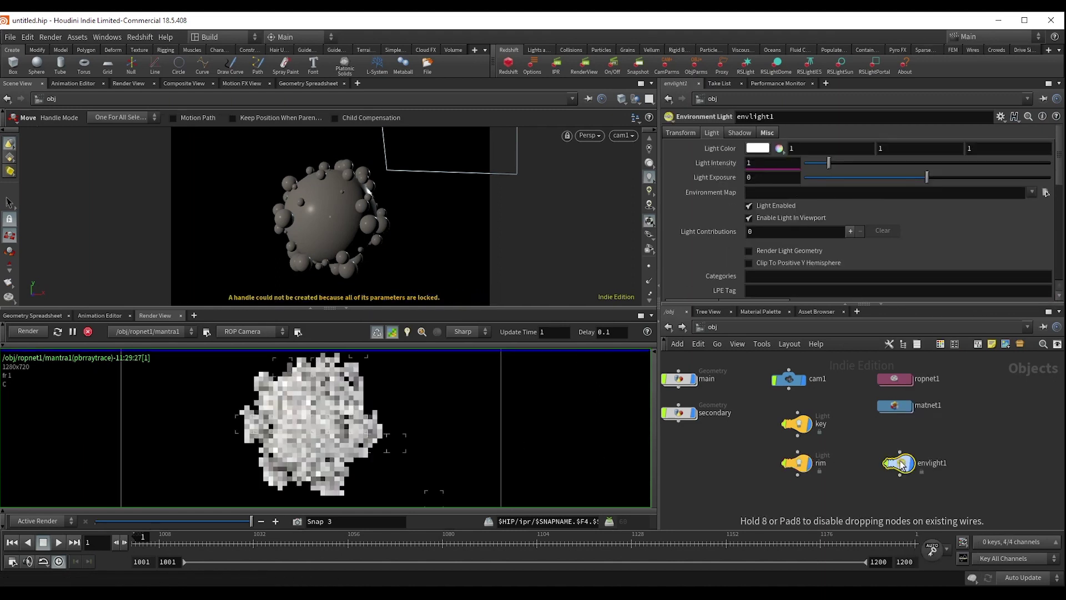
click(901, 464)
- Load HDRIHaven_lenong_1_2k.rat from Houdini's HDRI folder as envlight1's Environment Map
click(1046, 194)
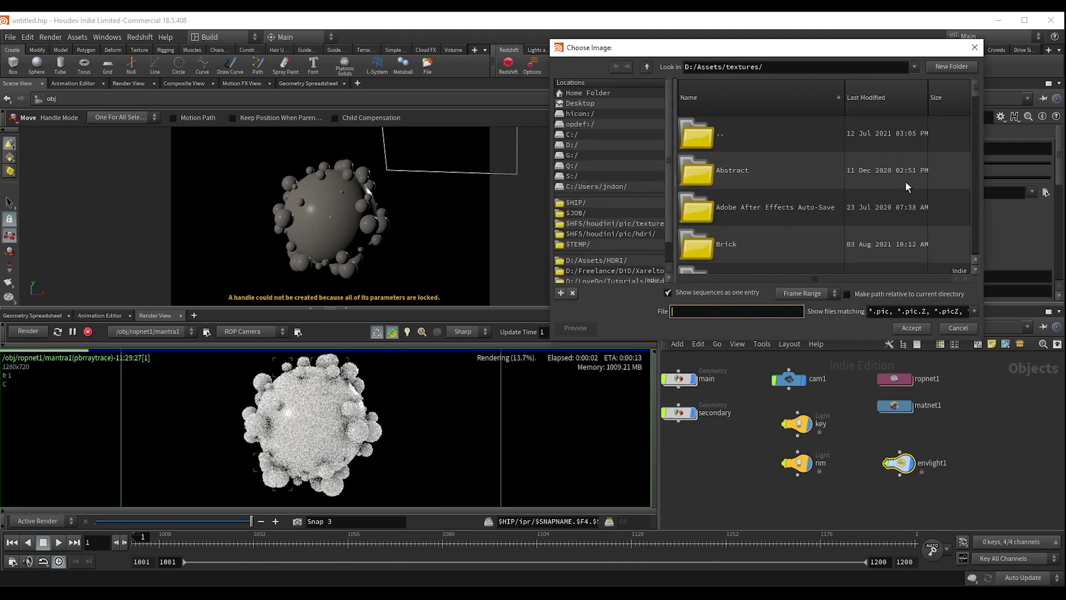
click(652, 222)
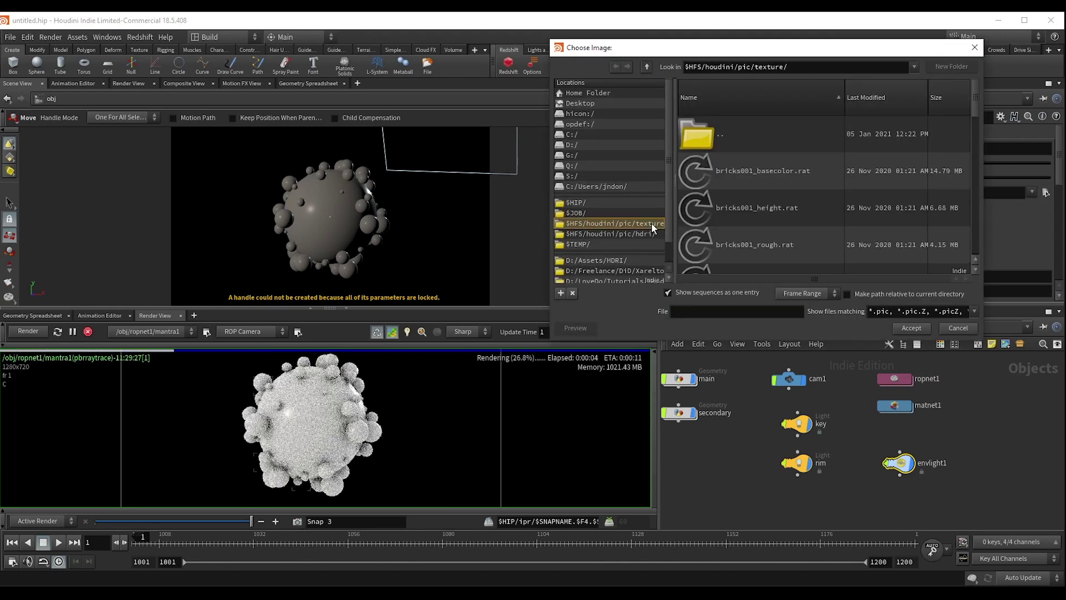
click(647, 232)
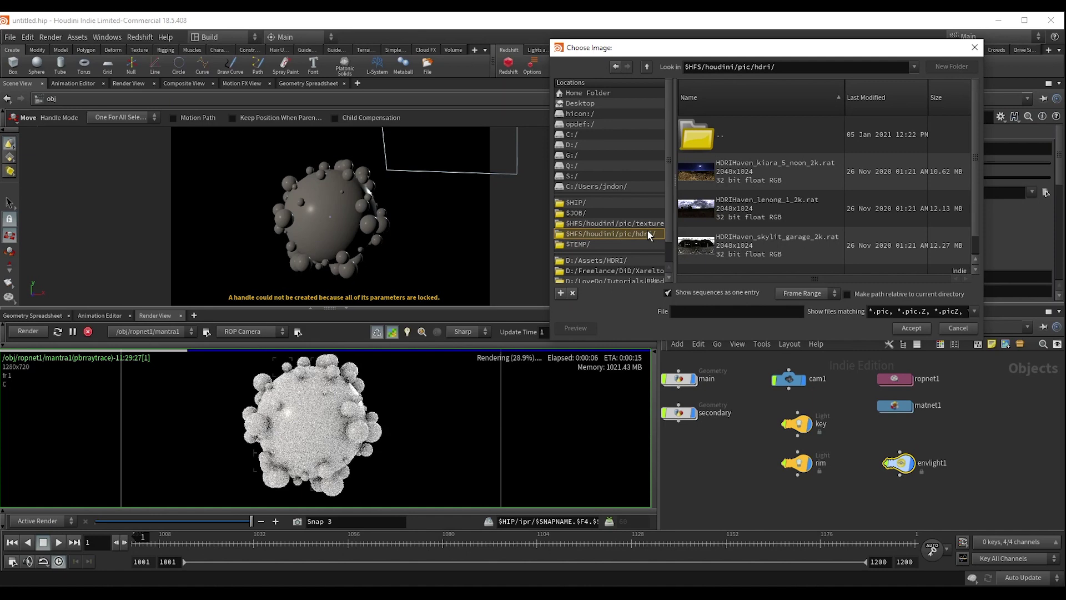
double_click(739, 208)
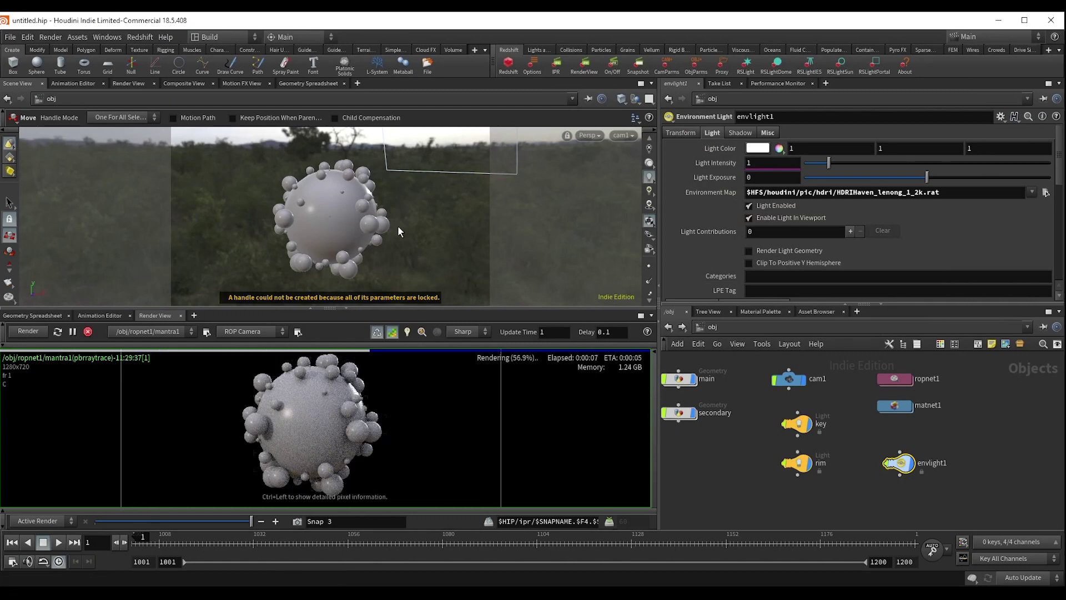
key(Escape)
drag(409, 221, 432, 227)
right_drag(432, 227, 571, 185)
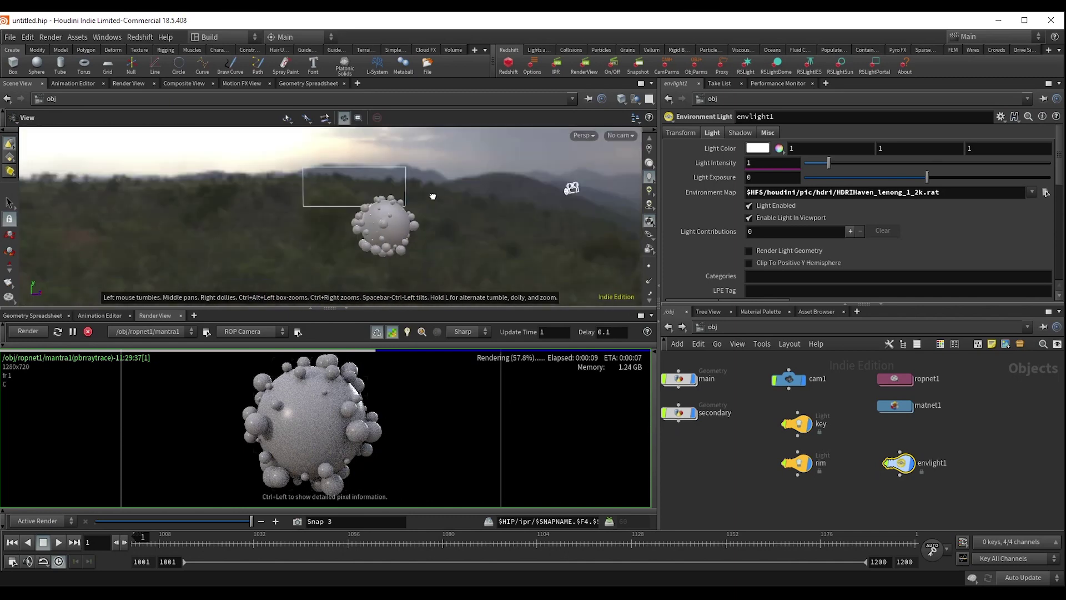
mouse_move(571, 186)
mouse_down()
mouse_move(486, 191)
mouse_move(405, 214)
mouse_move(424, 231)
mouse_move(278, 198)
mouse_move(105, 193)
mouse_move(639, 210)
mouse_move(643, 201)
mouse_up()
click(621, 135)
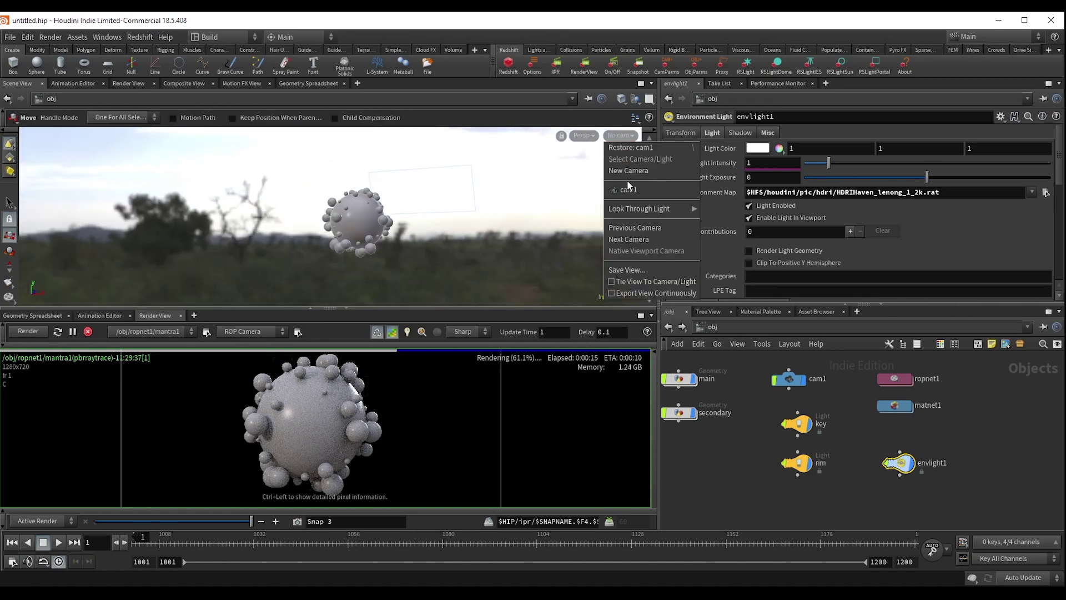
click(628, 187)
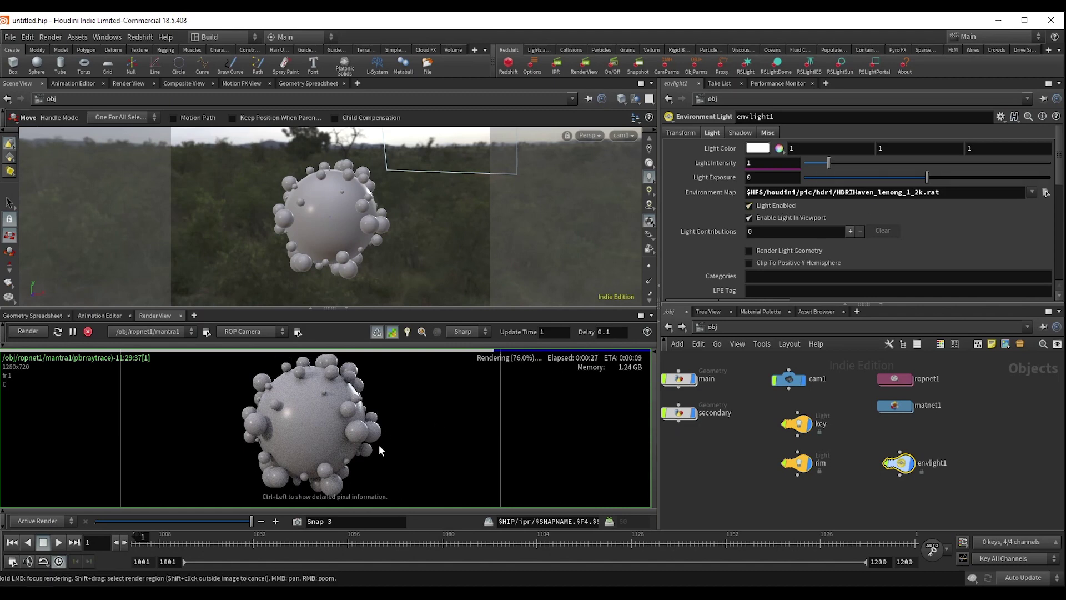
drag(745, 421, 829, 488)
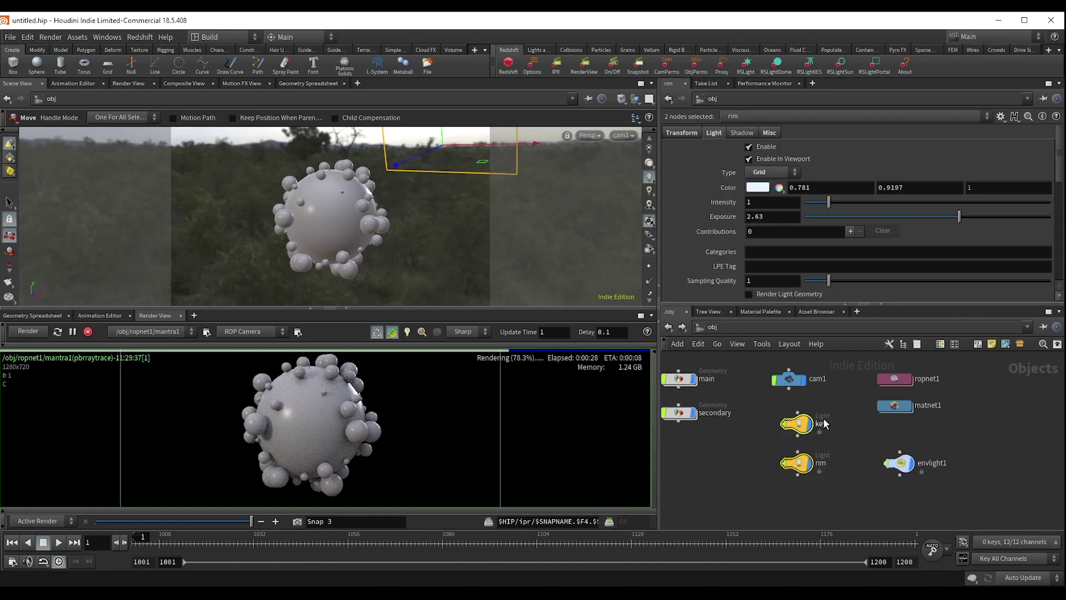
click(749, 147)
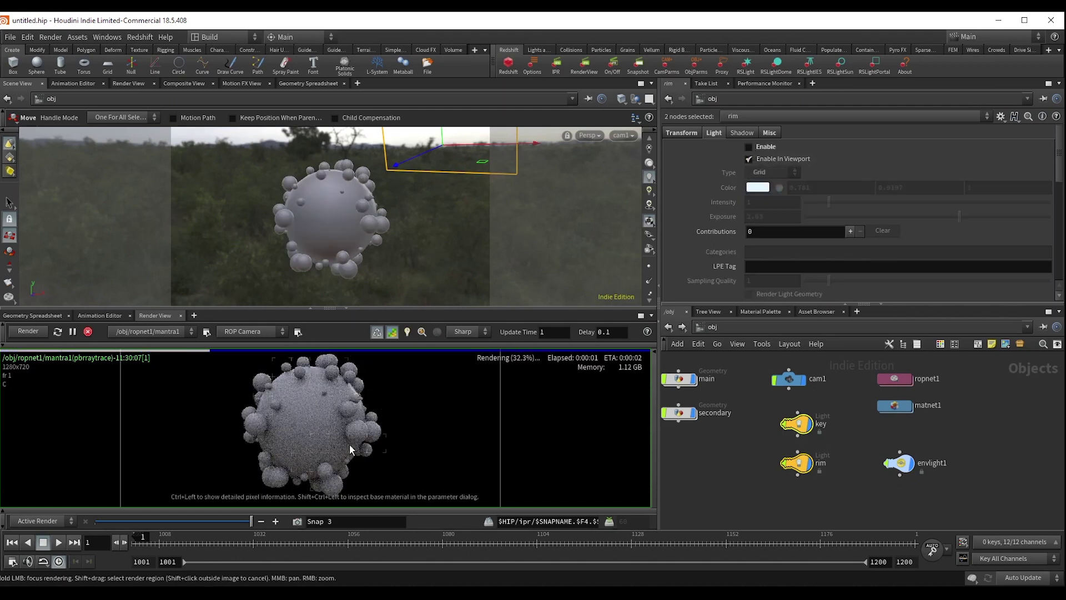
scroll(335, 376, down, 1)
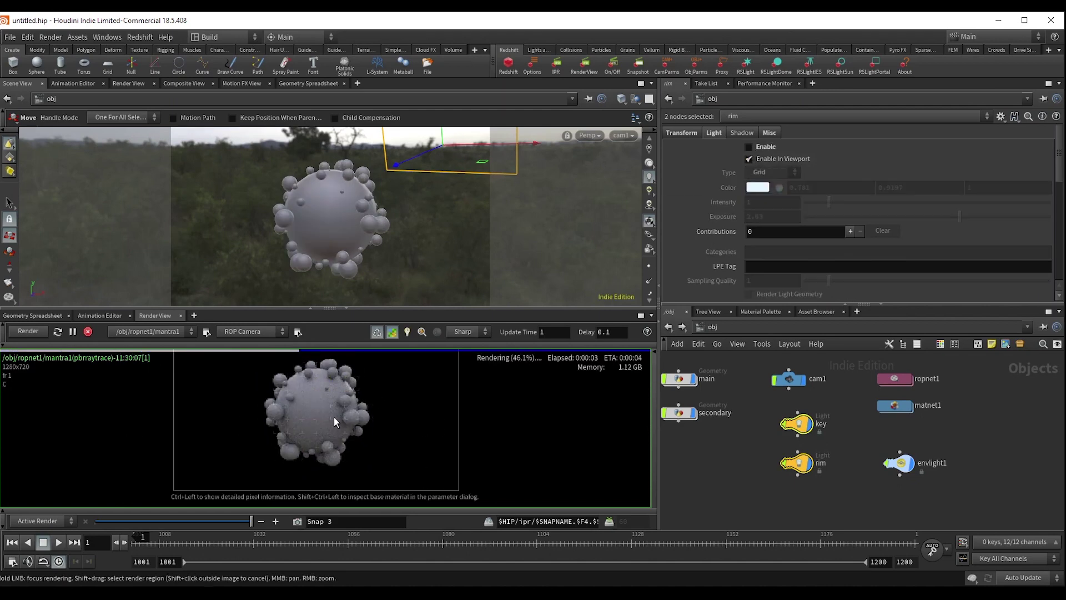
scroll(335, 422, up, 1)
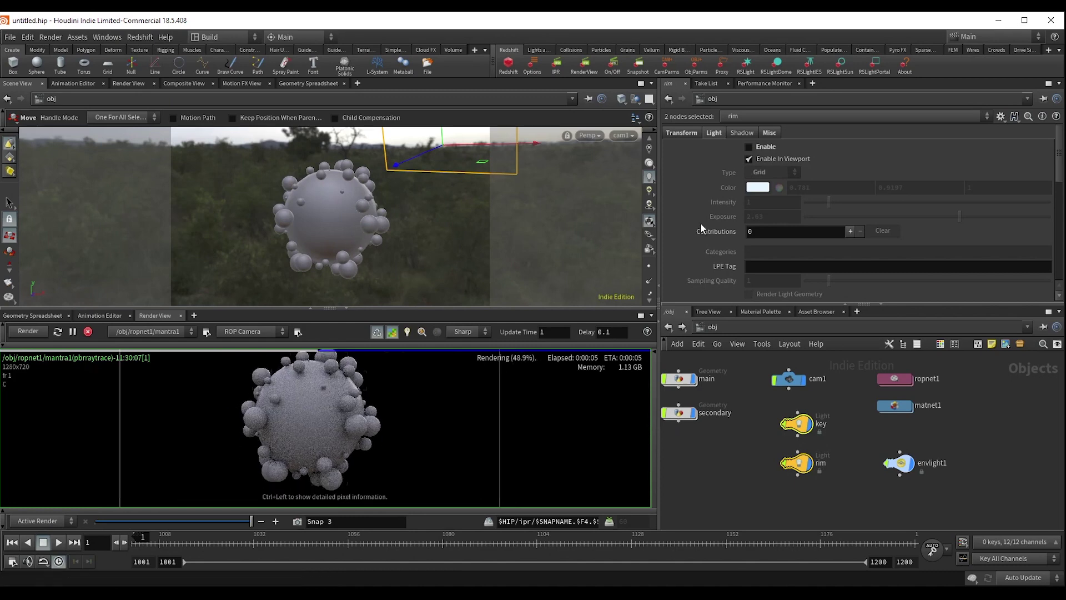
click(748, 147)
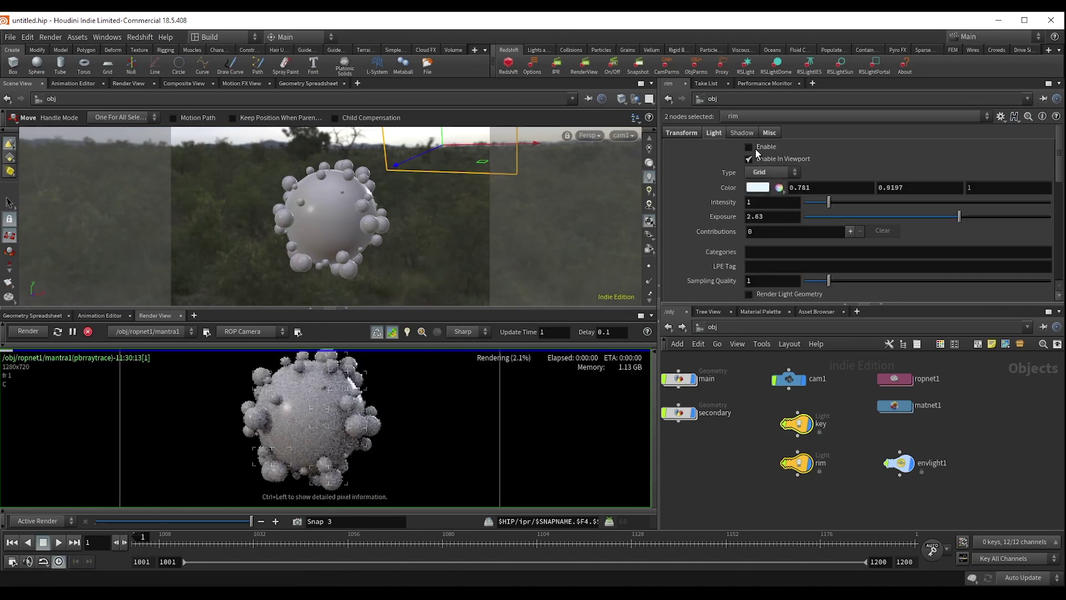
click(749, 147)
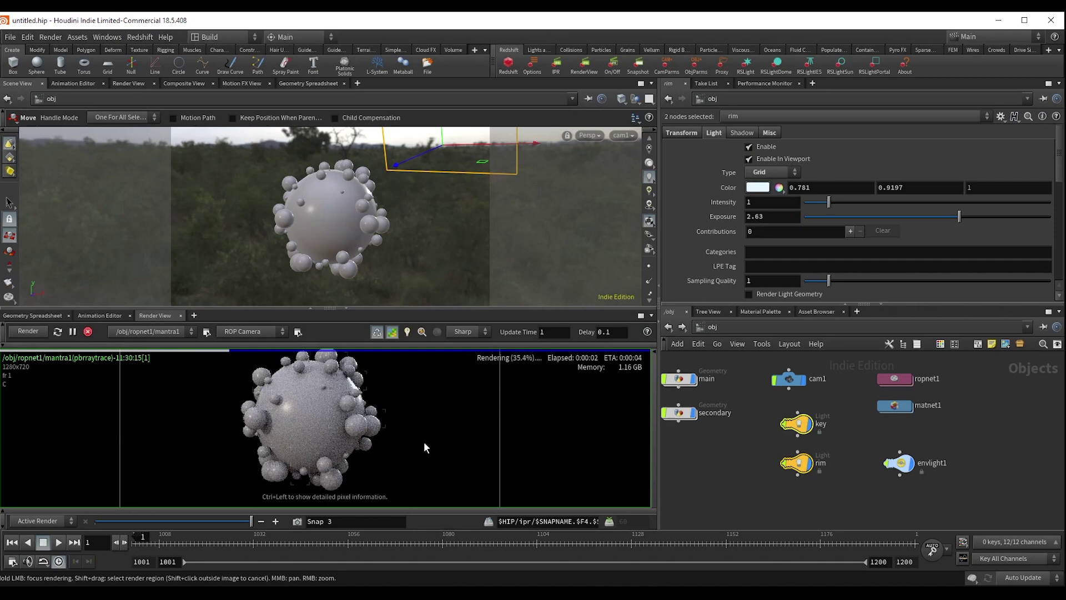
scroll(423, 446, down, 1)
scroll(414, 448, up, 1)
scroll(414, 447, up, 1)
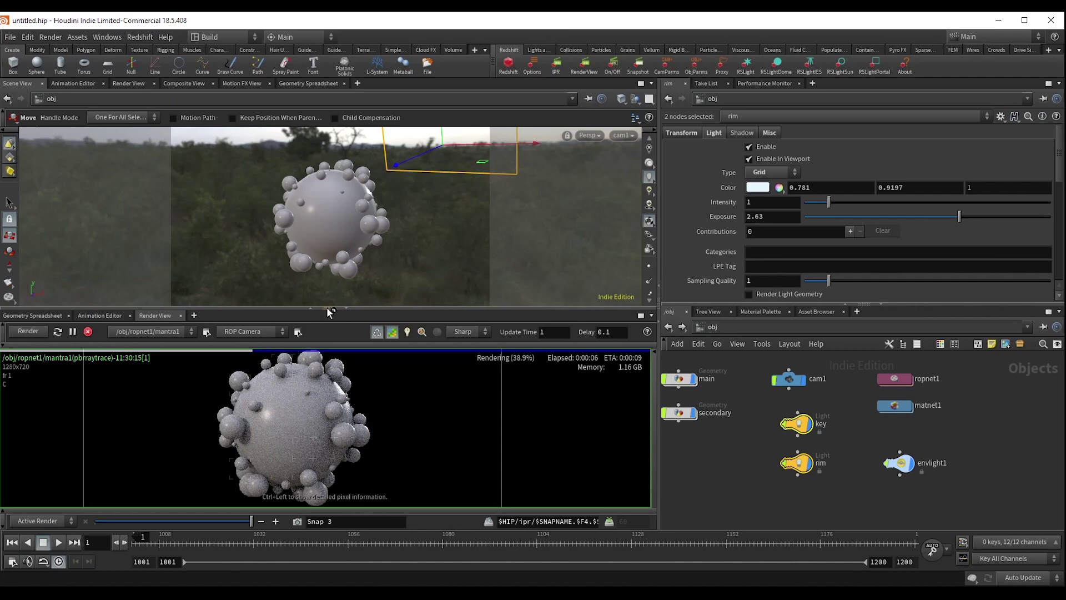
drag(330, 308, 334, 285)
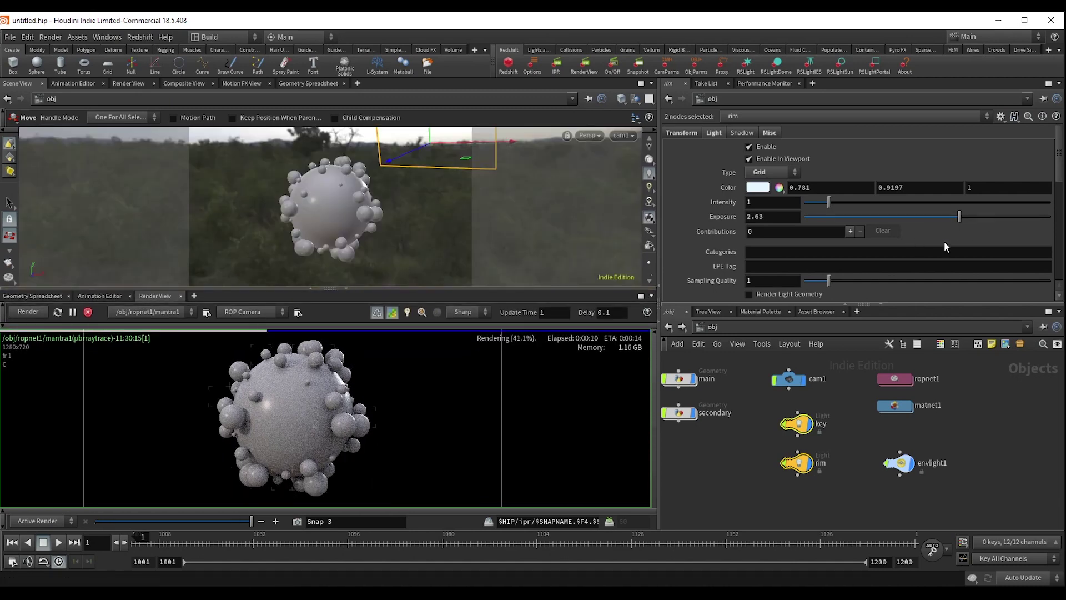
- Set the environment light's Light Exposure to -2.68
click(900, 463)
click(881, 177)
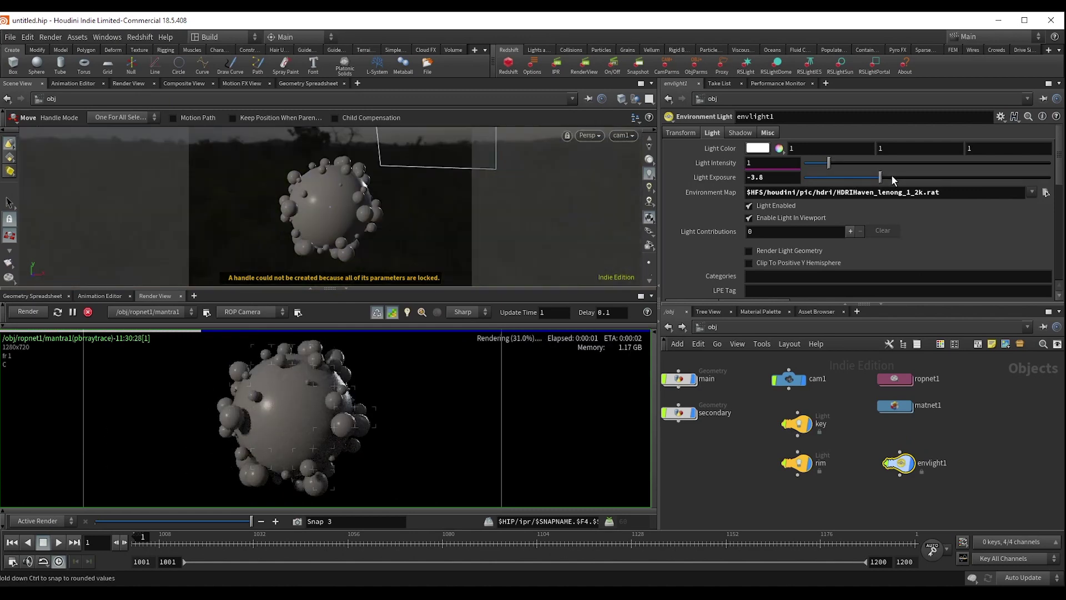
drag(891, 180, 895, 179)
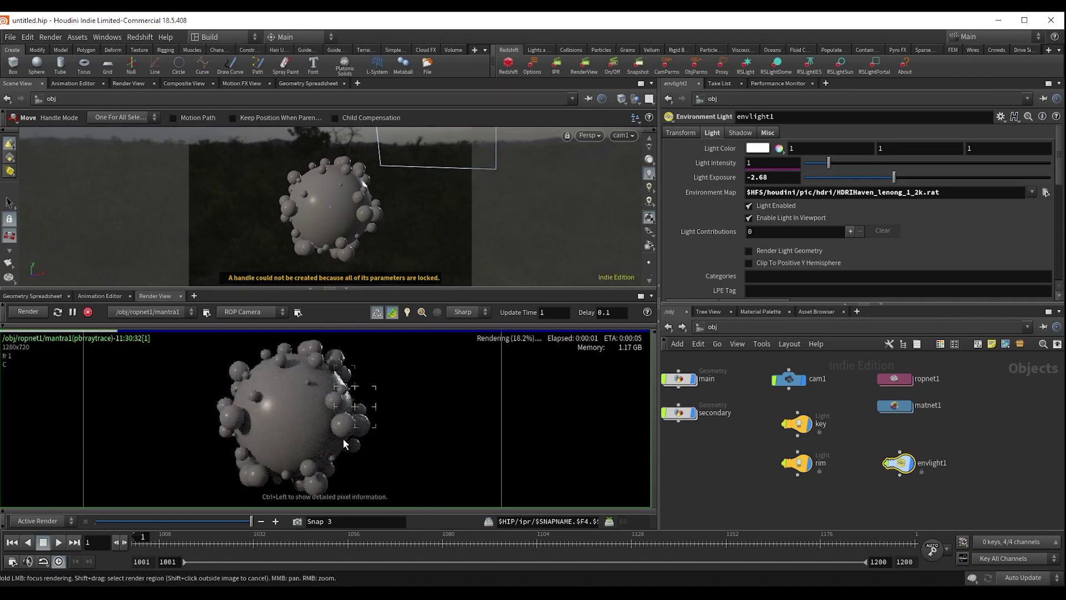
- Toggle the environment light off and back on to compare its effect
click(753, 204)
click(752, 205)
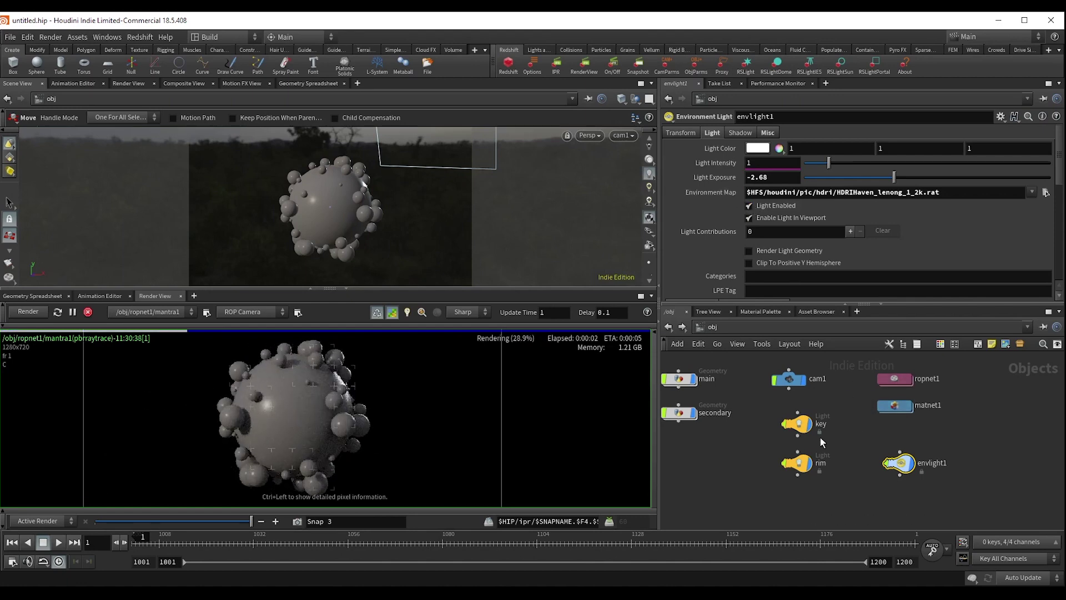
click(799, 463)
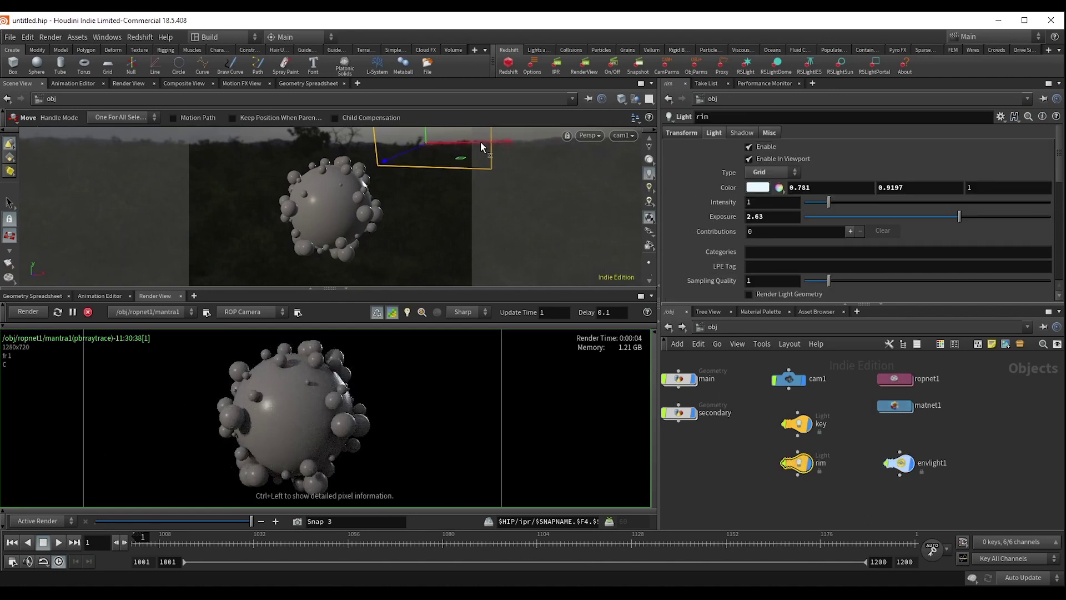
- Move the rim light left behind the sphere and set its Area Size to 7 by 3.6
mouse_move(481, 145)
mouse_down()
mouse_move(388, 157)
mouse_move(446, 139)
mouse_up()
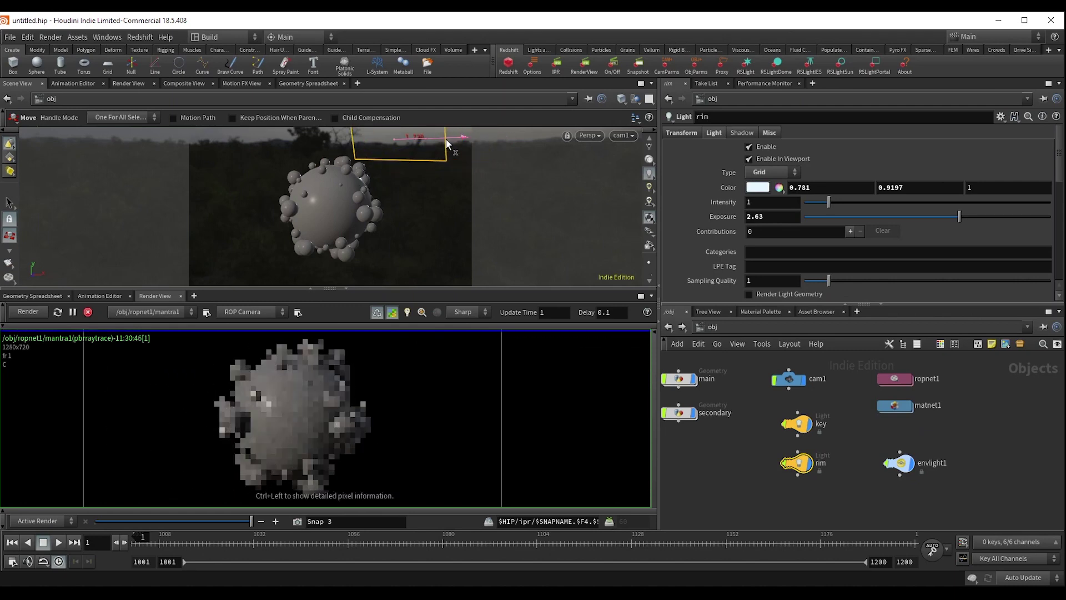
mouse_move(446, 140)
mouse_down()
mouse_move(428, 140)
mouse_move(440, 141)
mouse_up()
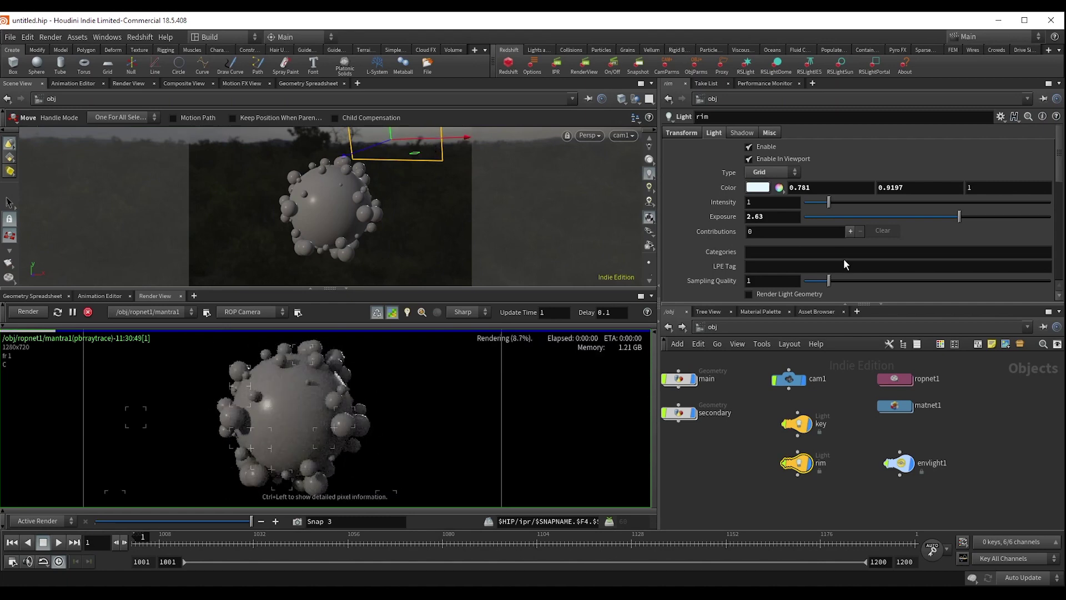
scroll(844, 260, down, 3)
middle_drag(915, 261, 1007, 263)
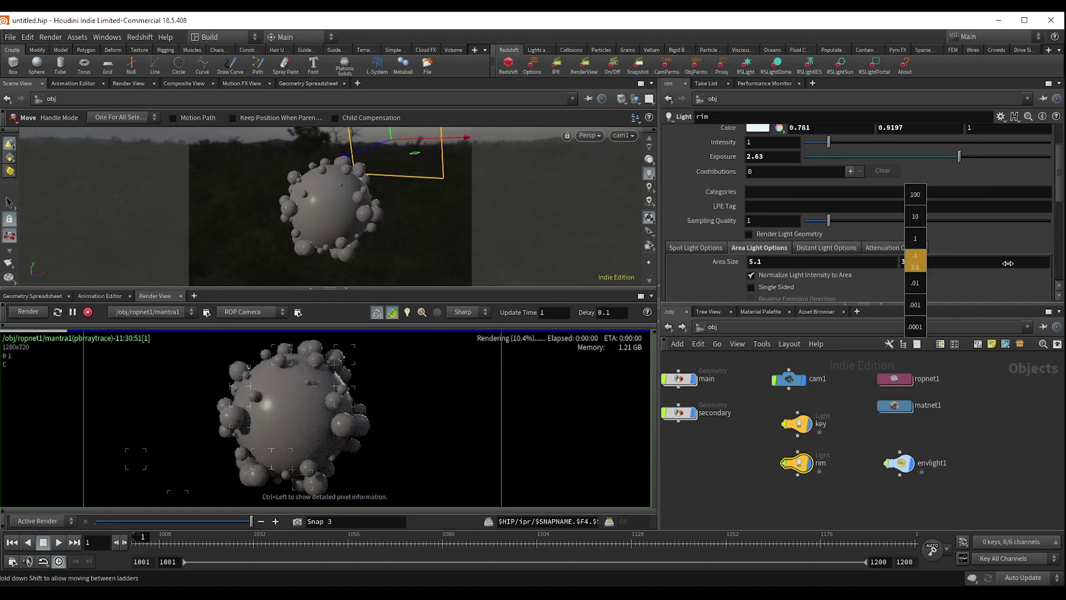
middle_drag(783, 261, 982, 265)
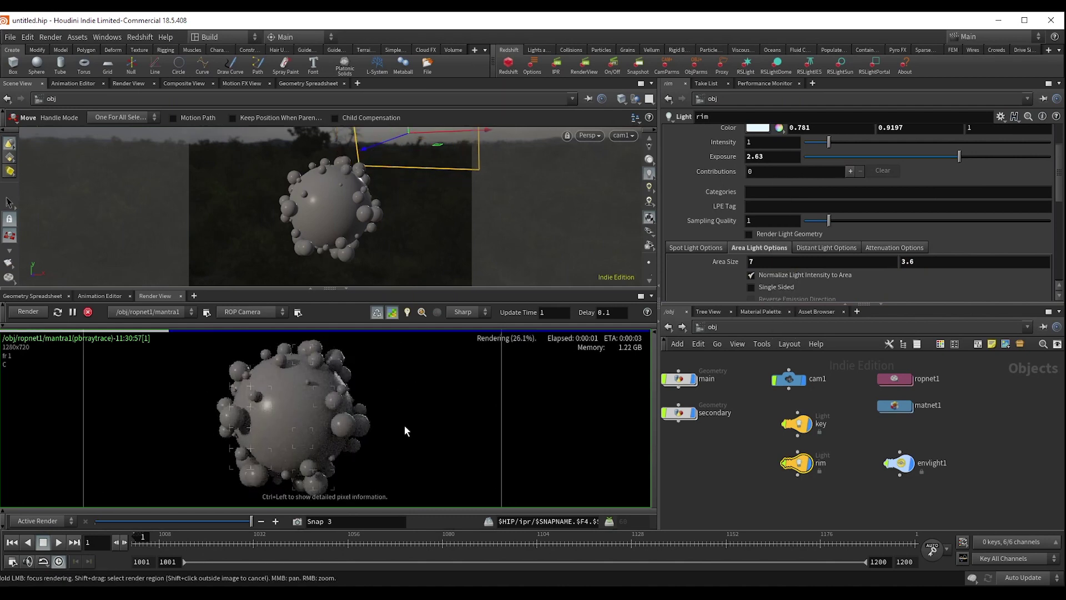
scroll(394, 432, down, 1)
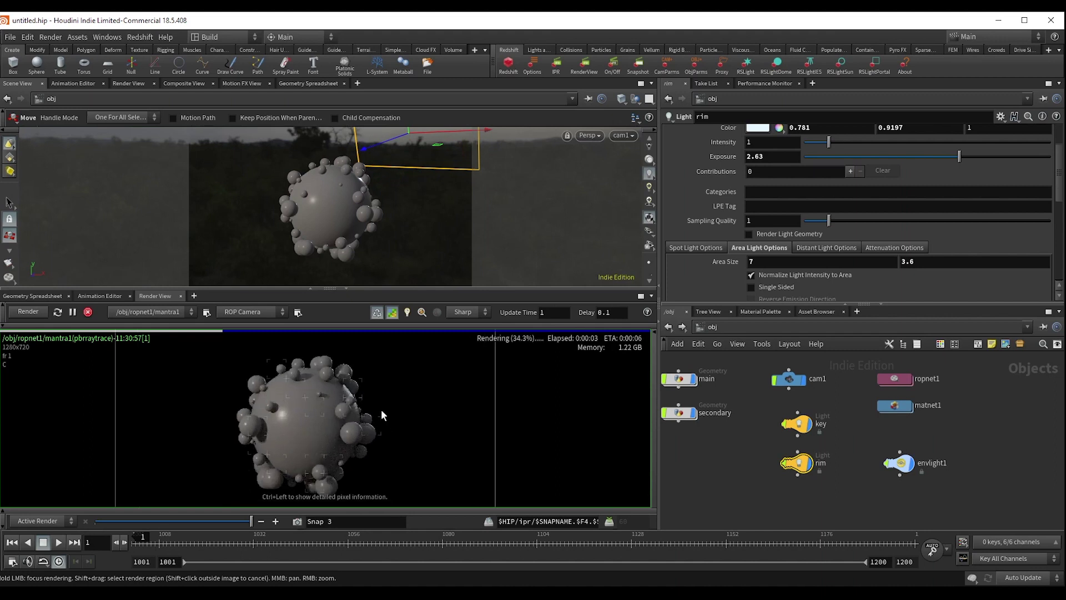
scroll(383, 422, down, 1)
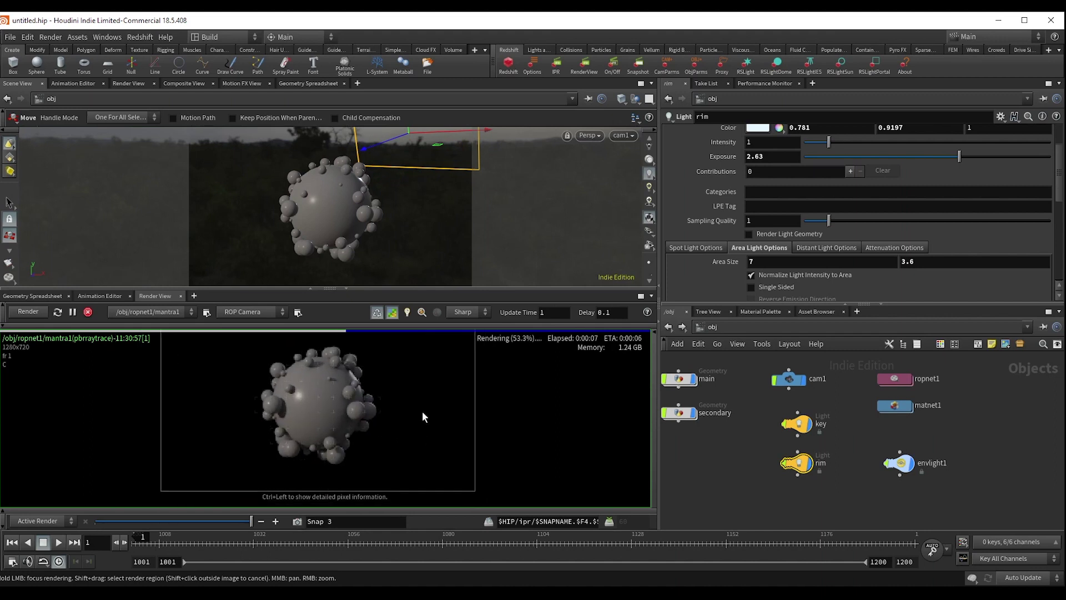
scroll(423, 411, up, 1)
scroll(423, 410, up, 1)
scroll(341, 388, up, 1)
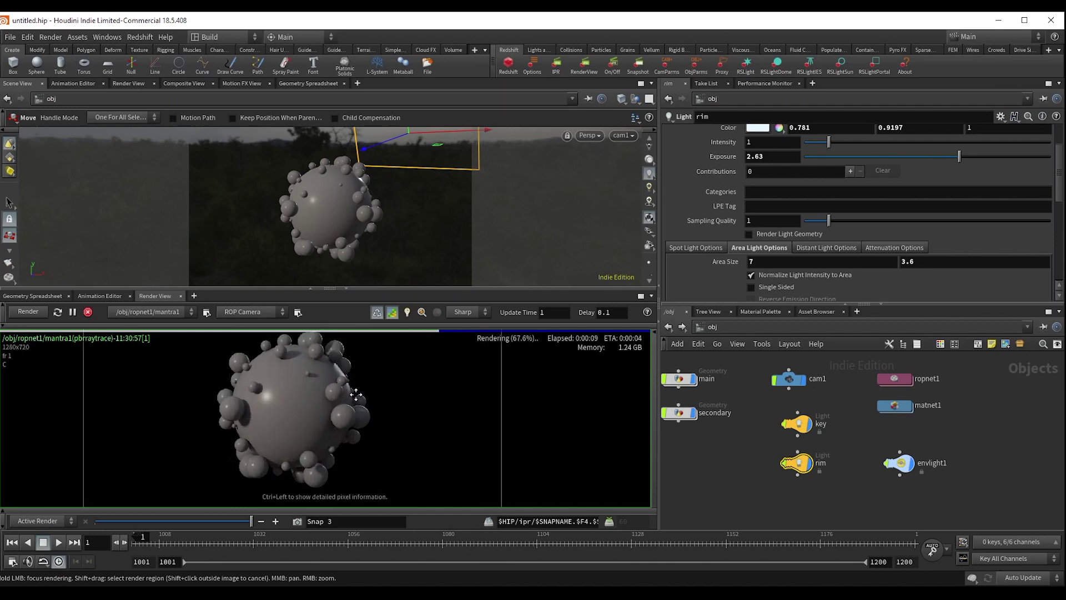